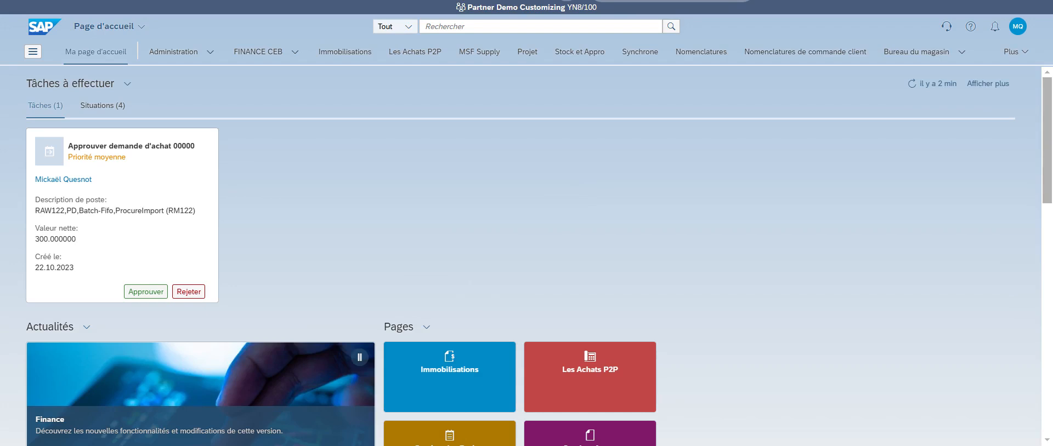
- Open the app Gestion des commandes clients - Version 2 from the favourite applications on the home page
left_click(441, 27)
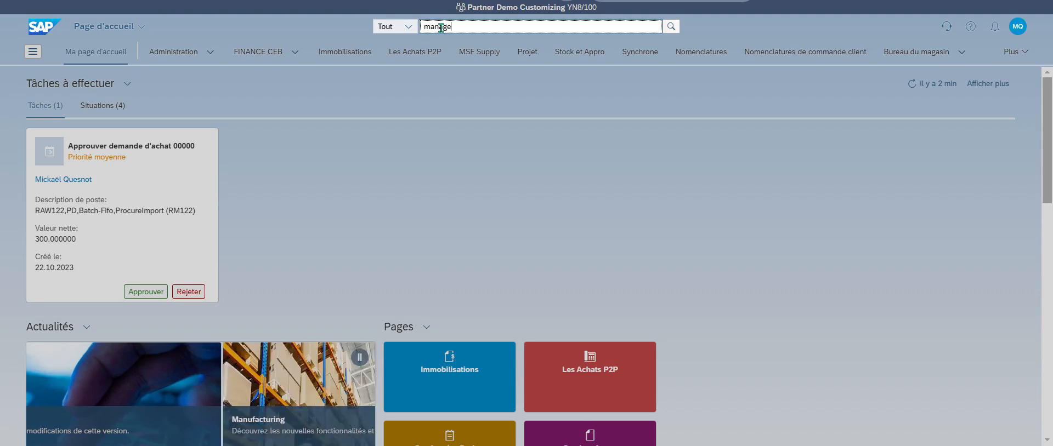
left_click(545, 202)
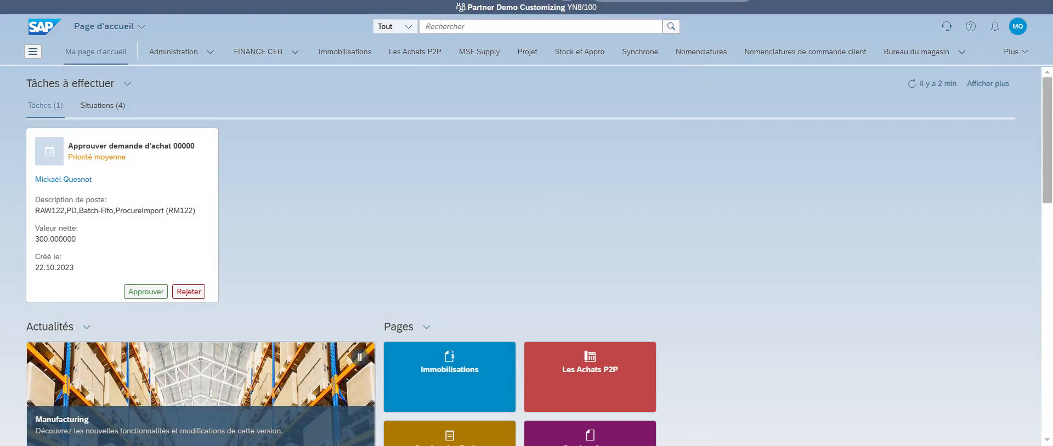
scroll(545, 202, "down", 5)
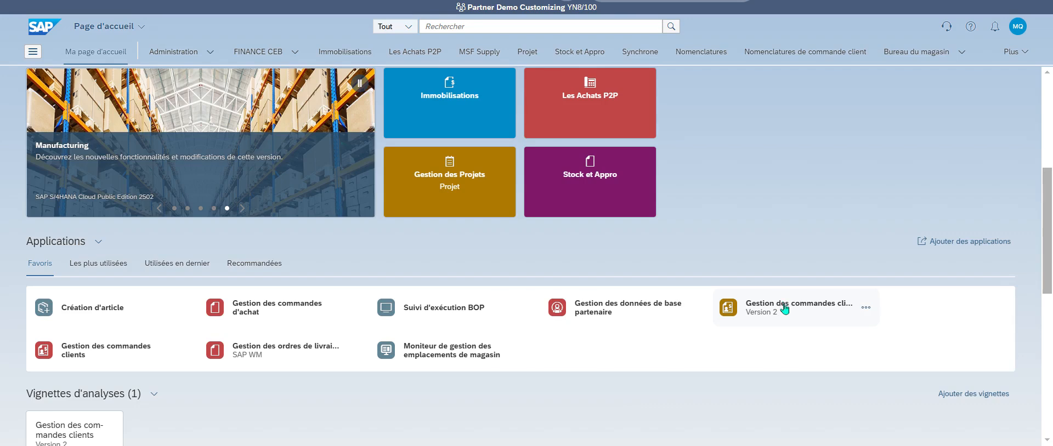
left_click(763, 310)
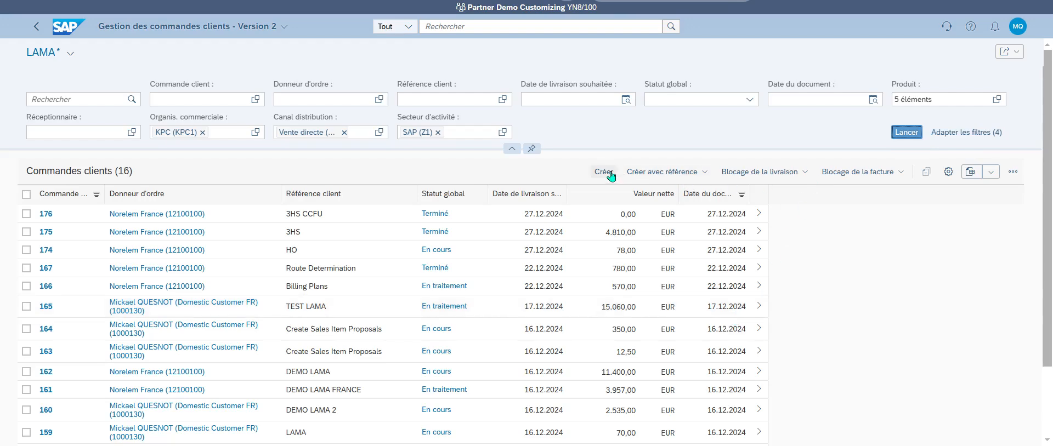
- Start a new customer order of type Cmde client standard (CMD)
left_click(779, 349)
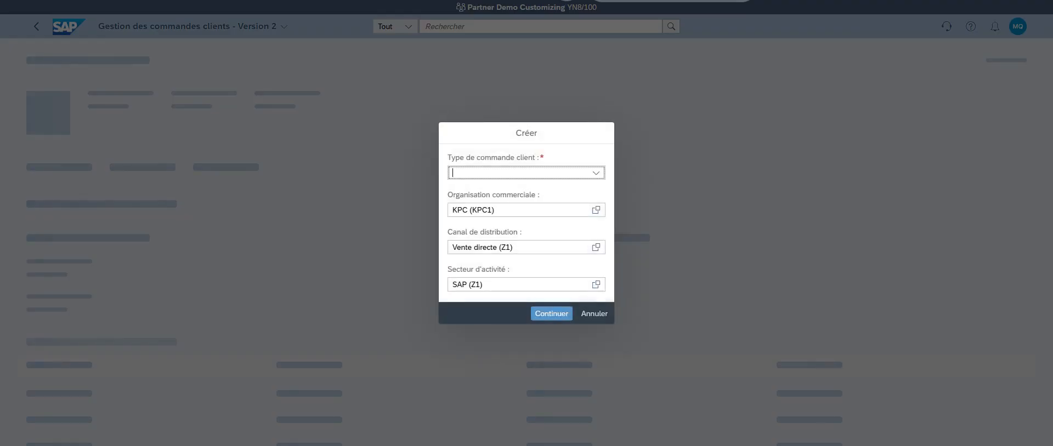
left_click(595, 173)
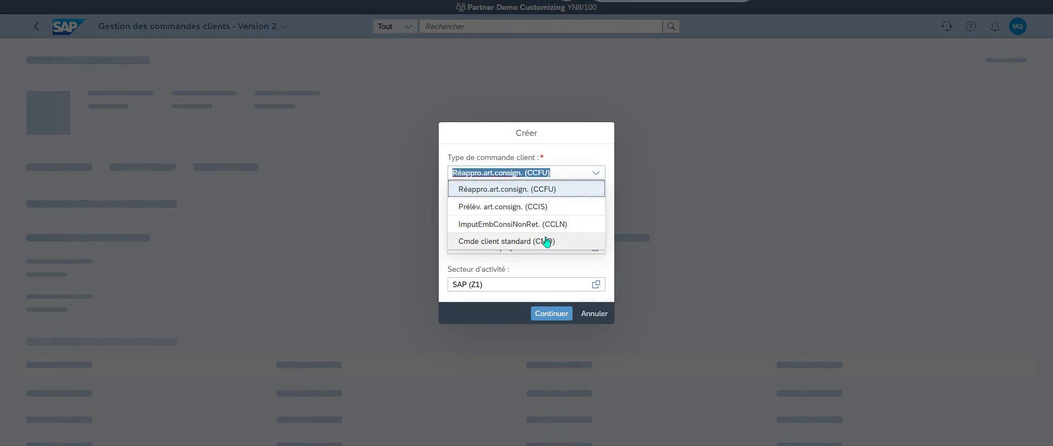
left_click(546, 241)
left_click(551, 315)
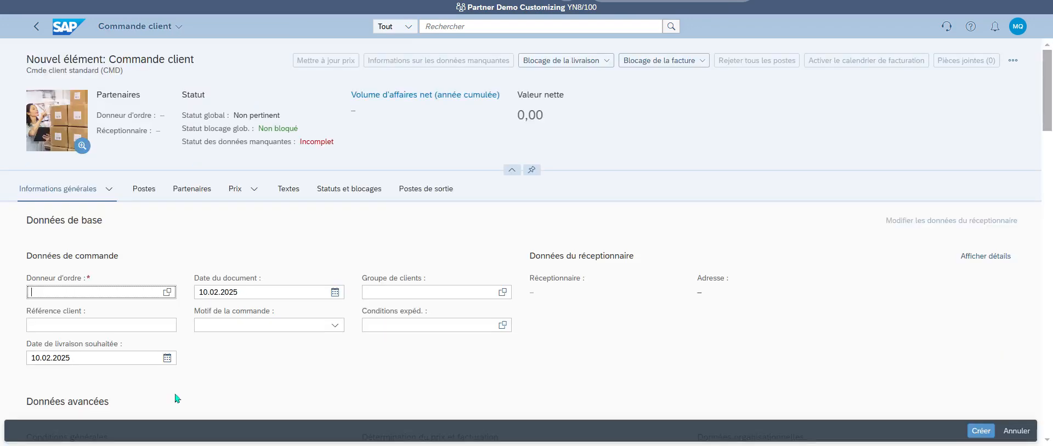
- Fill in the order header with BUREAU VALLEE SIN LE NOBLE as Donneur d'ordre, the customer reference, and shipping conditions Standard (01)
type("bureau")
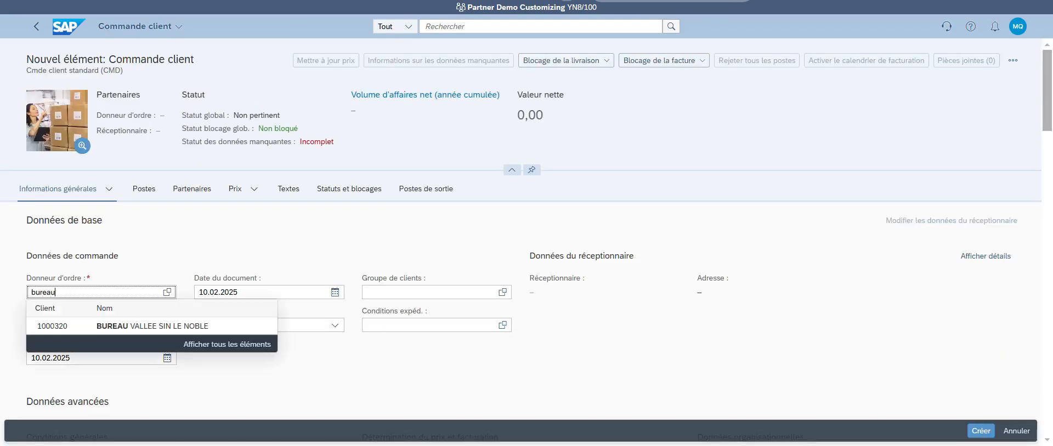
left_click(192, 327)
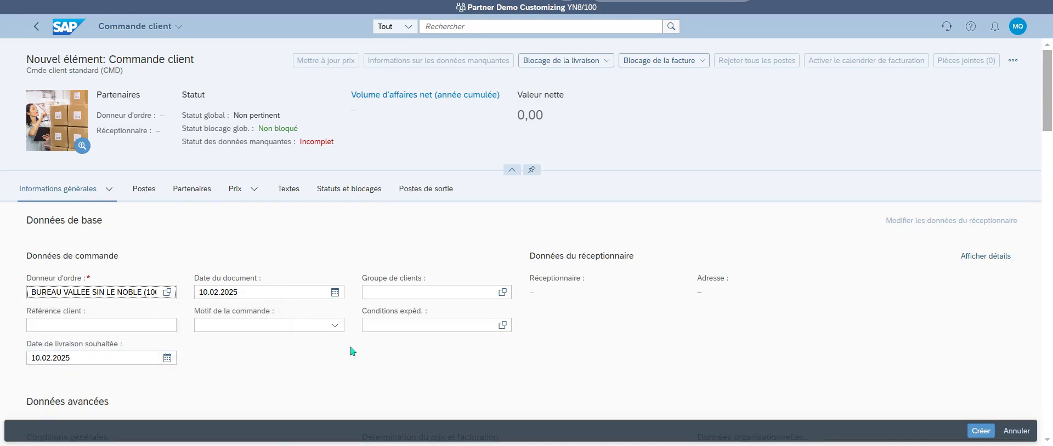
left_click(146, 322)
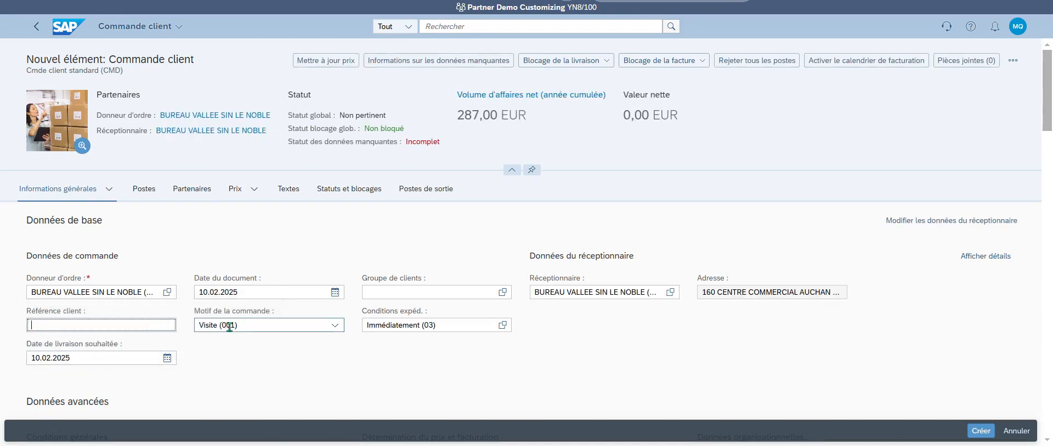
type("7894521")
left_click(503, 325)
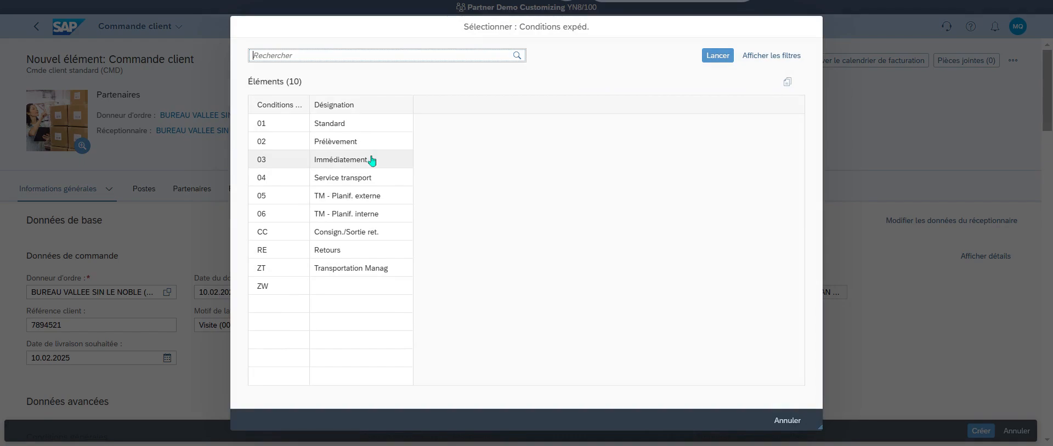
left_click(371, 124)
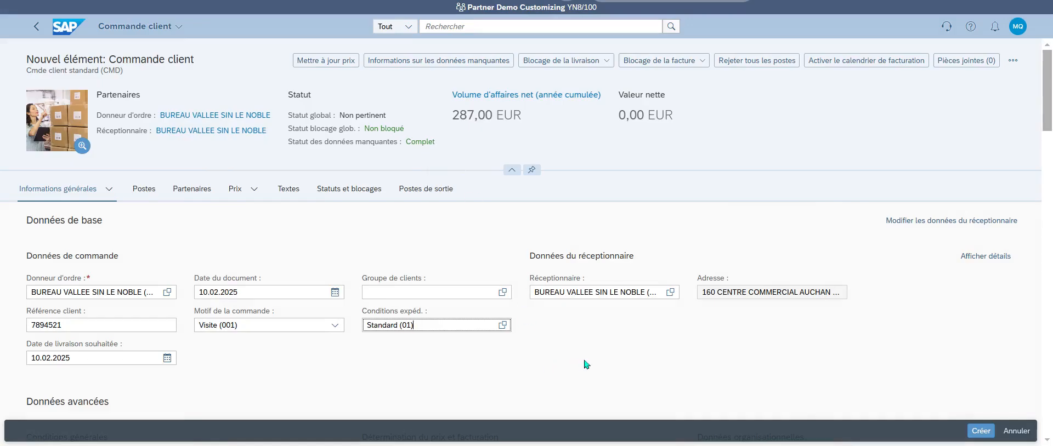
- Add an order item for product 440 with a requested quantity of 50 PAQ
scroll(565, 343, "down", 3)
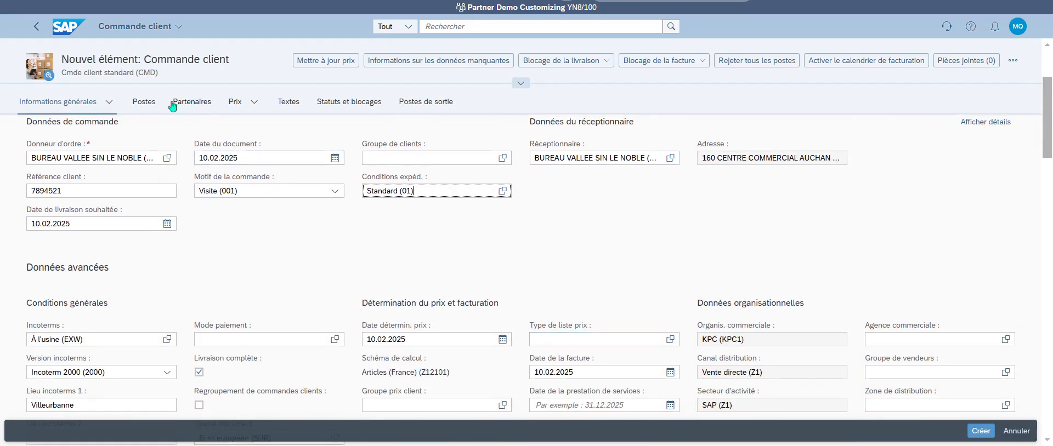
left_click(148, 101)
left_click(135, 178)
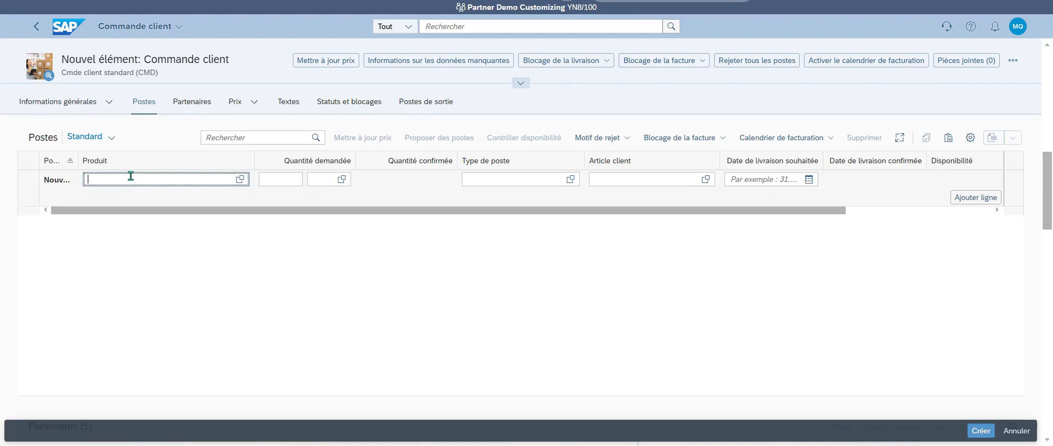
type("440")
key("Return")
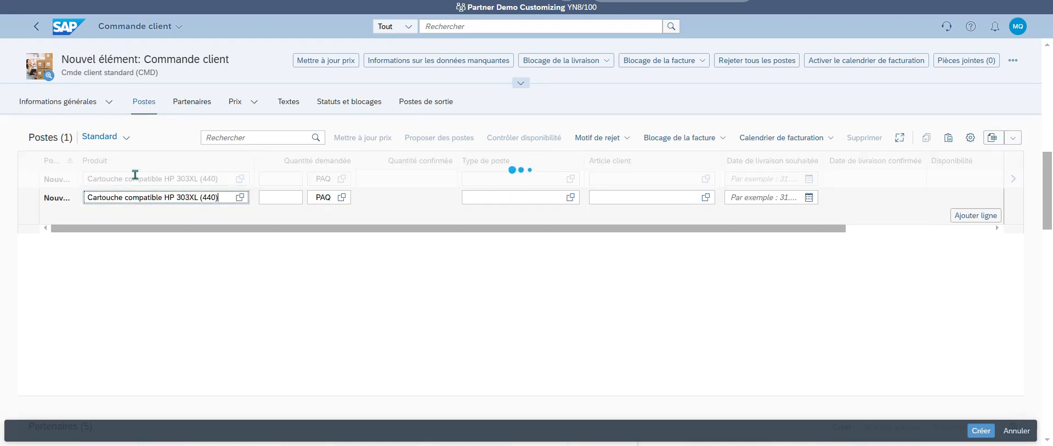
double_click(299, 177)
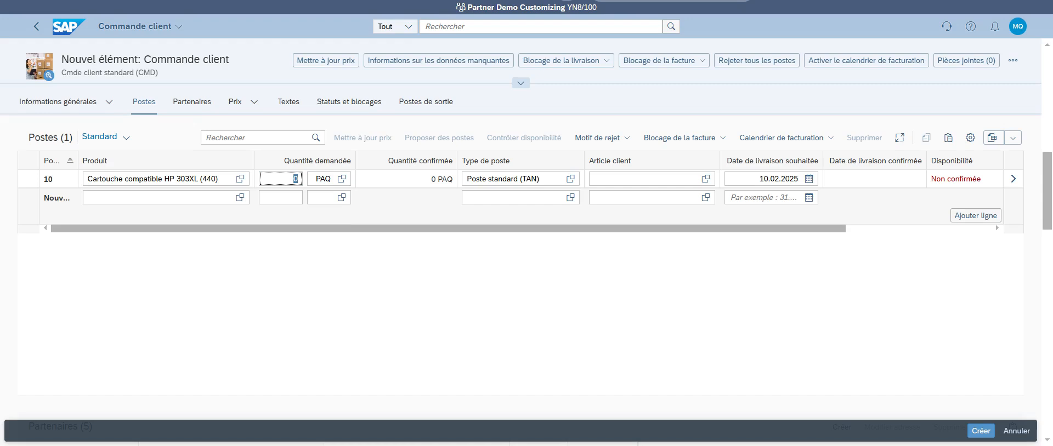
type("50")
key("Return")
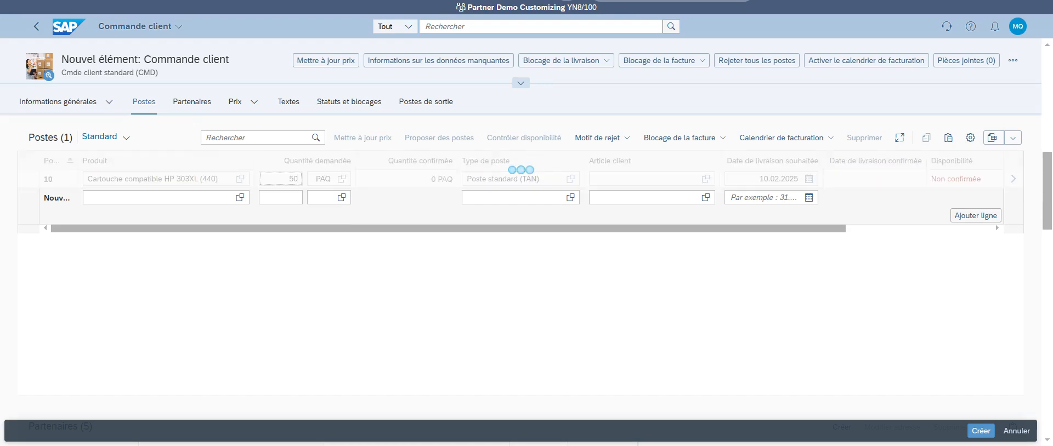
- Open the details of the cartridge item and set its Magasin to KPC WM (105W)
left_click(1013, 178)
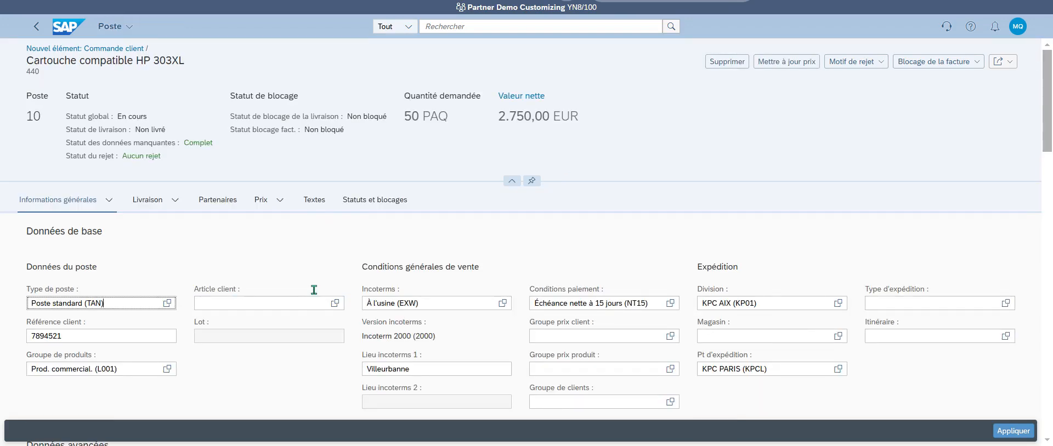
left_click(790, 336)
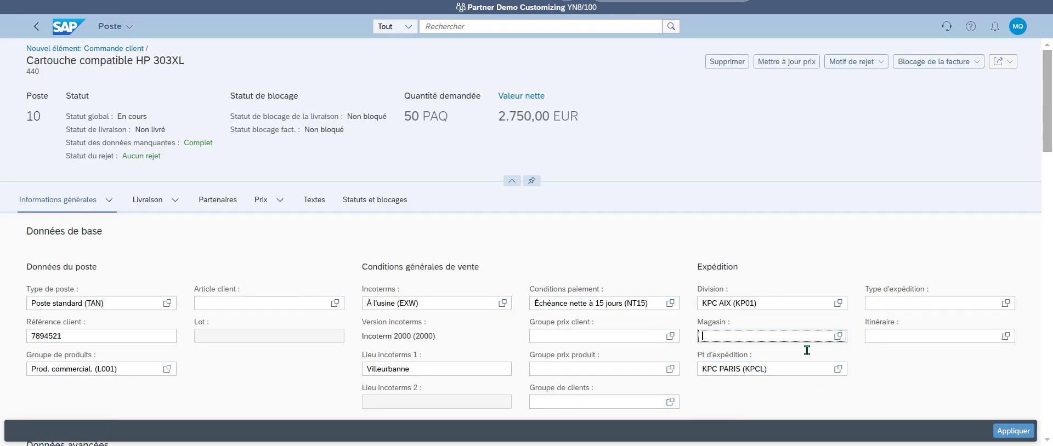
left_click(837, 336)
left_click(294, 125)
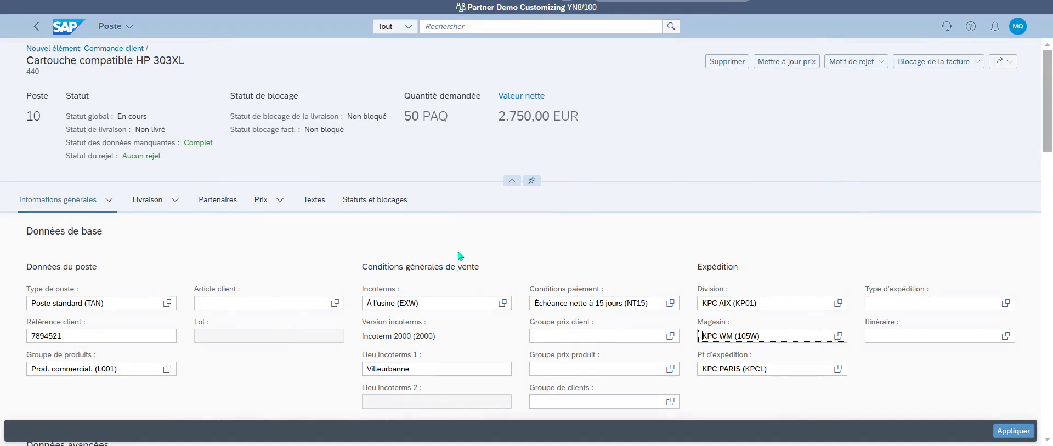
- Examine the item's delivery data and its Échéances schedule lines
left_click(165, 200)
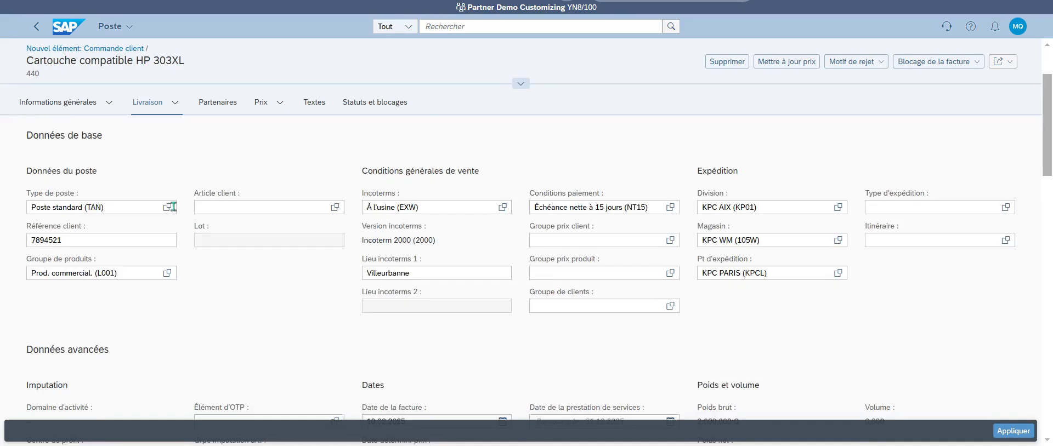
left_click(261, 102)
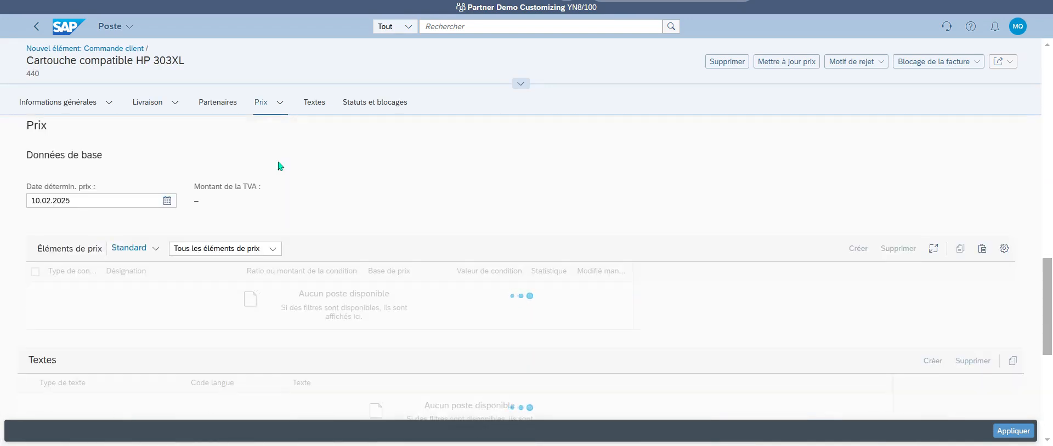
left_click(175, 103)
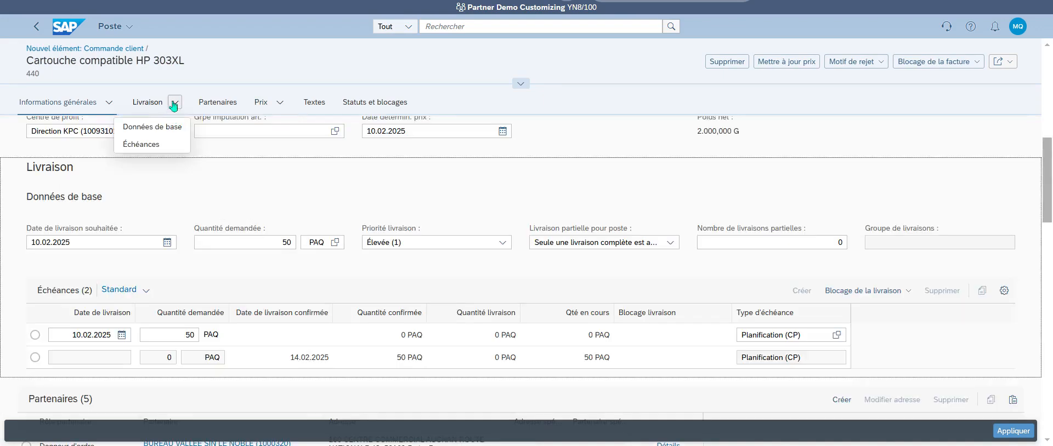
left_click(171, 146)
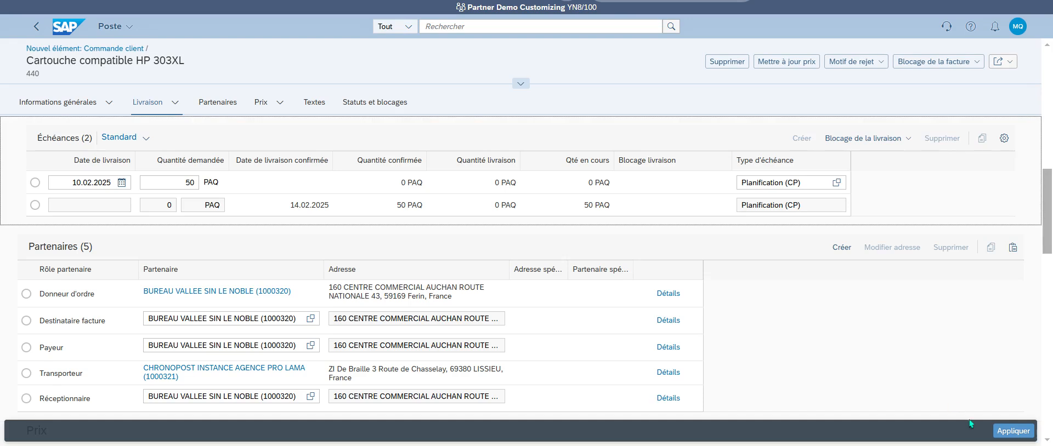
- Apply the item details, create the customer order and return to the home page
left_click(1012, 431)
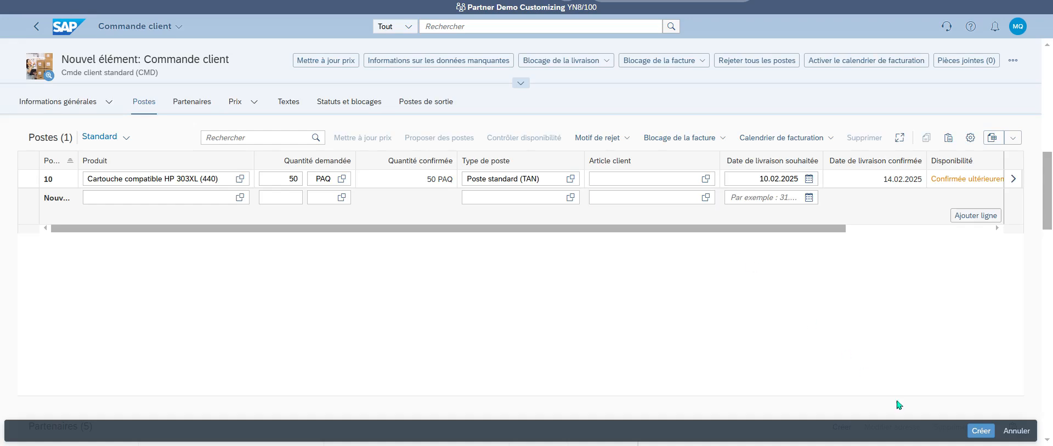
left_click(981, 431)
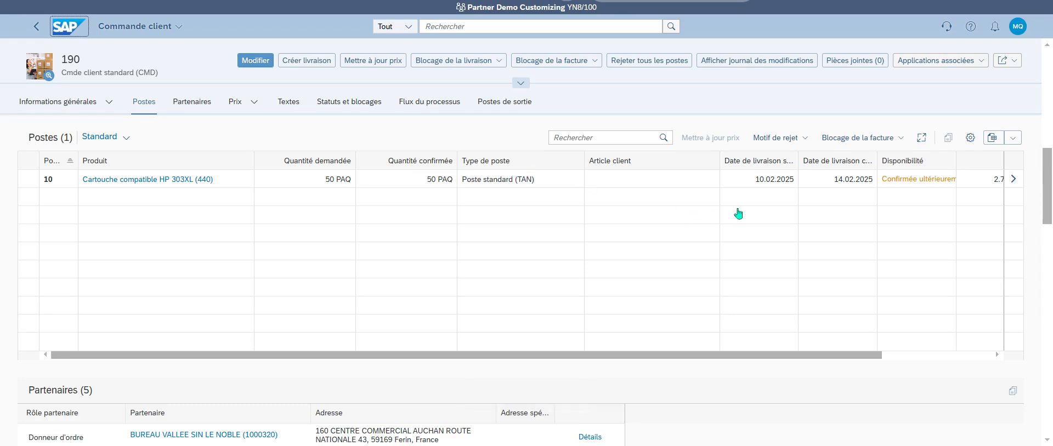
key("Return")
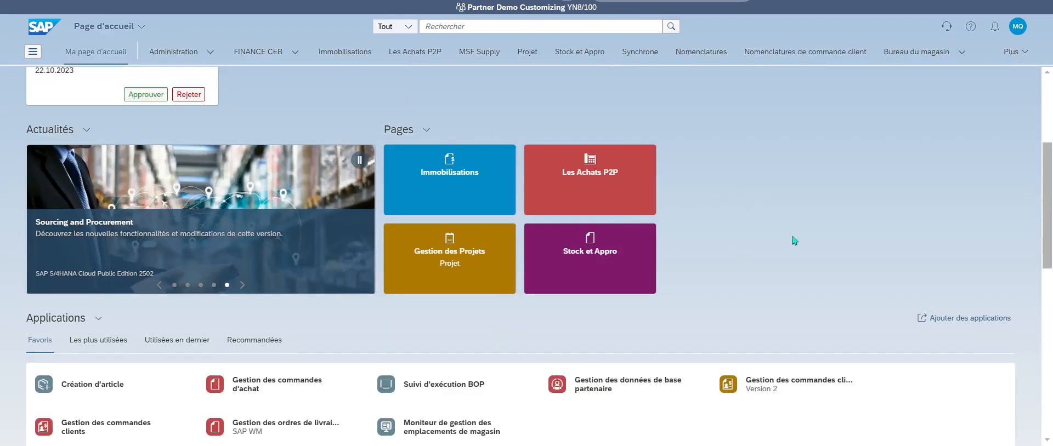
left_click(1017, 27)
left_click(982, 80)
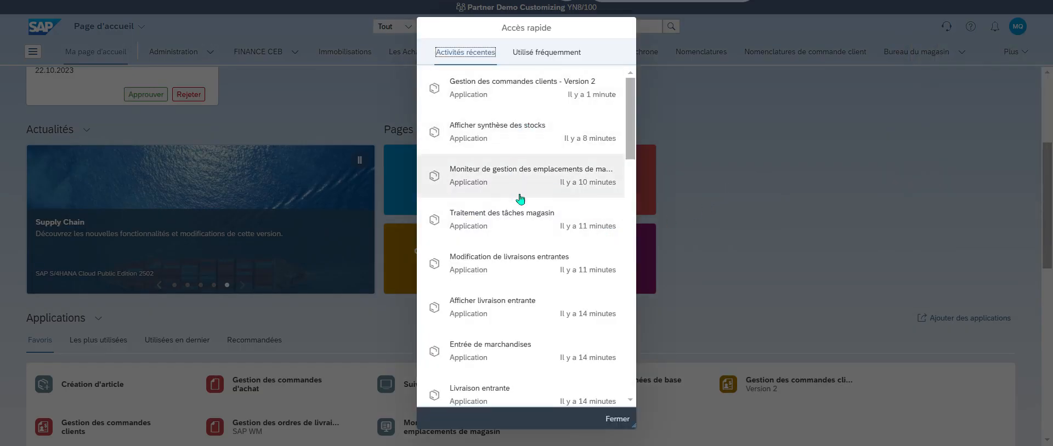
scroll(521, 210, "down", 5)
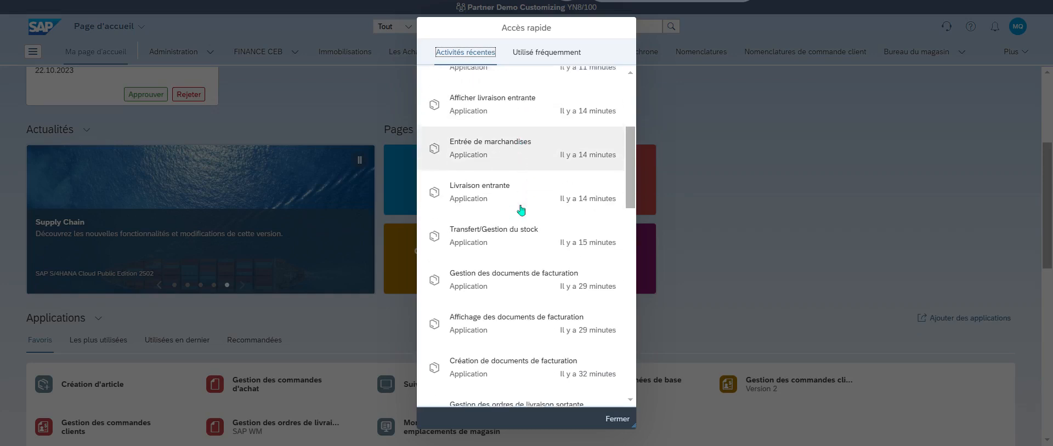
scroll(527, 206, "down", 5)
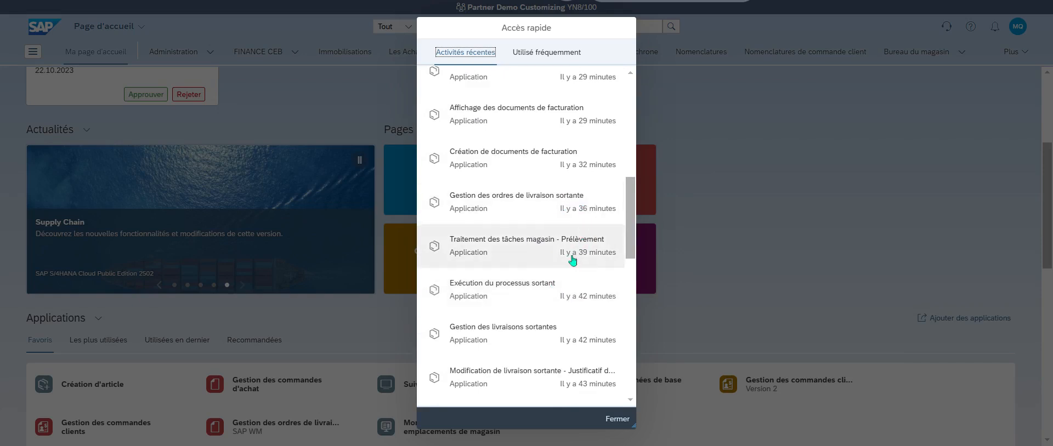
scroll(570, 244, "down", 2)
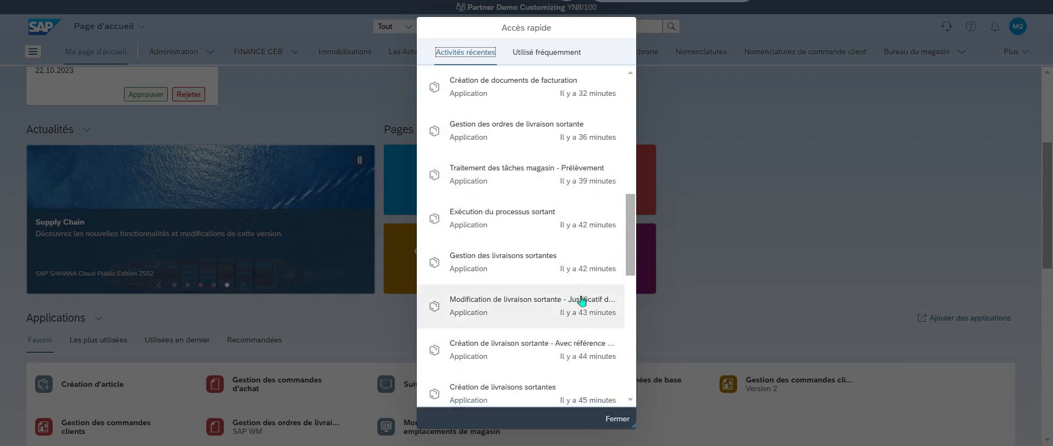
scroll(578, 302, "down", 4)
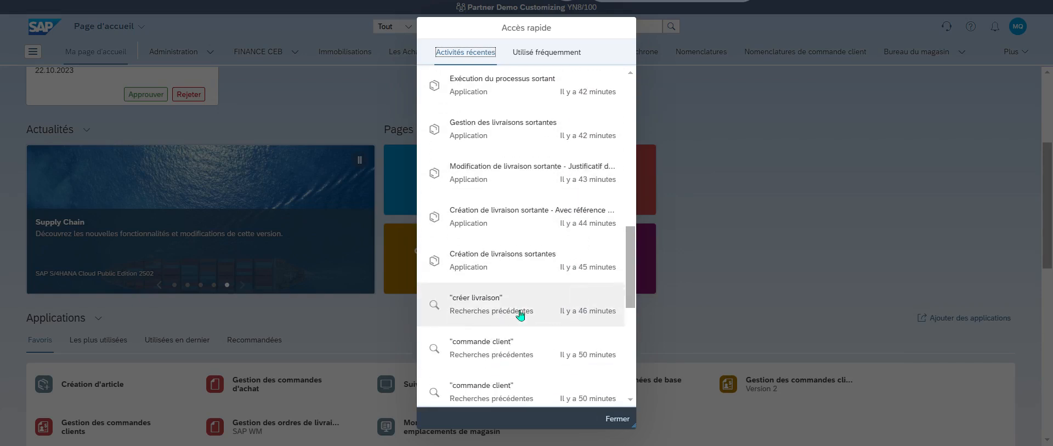
left_click(528, 218)
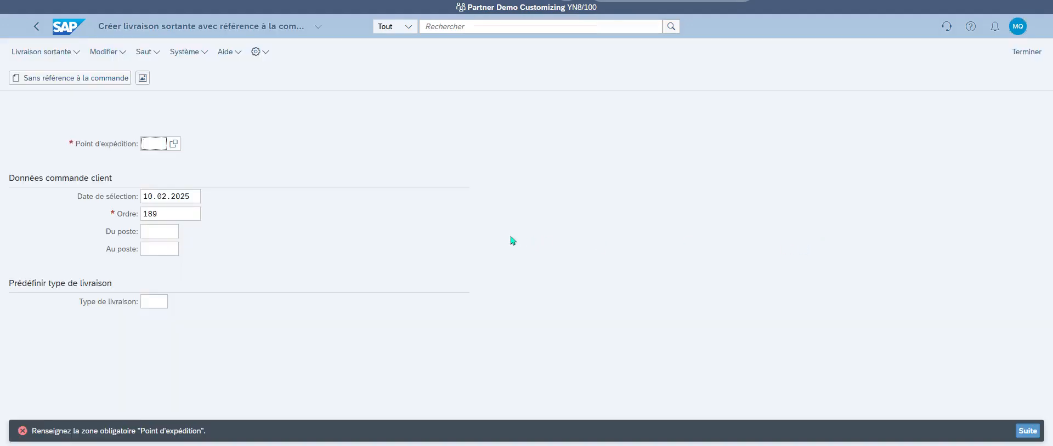
left_click(64, 25)
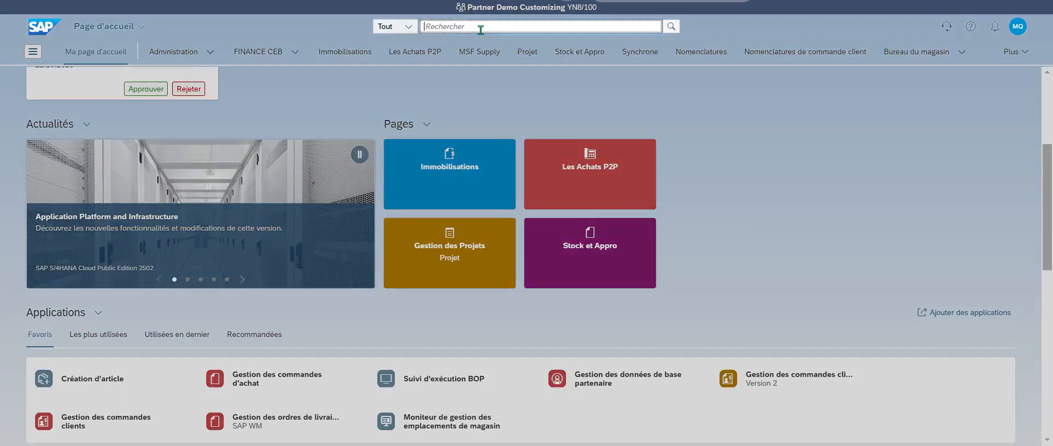
- Search for "livraisons sortantes" and open the app for creating outbound deliveries from customer orders
left_click(481, 28)
type("livraisons sortantes")
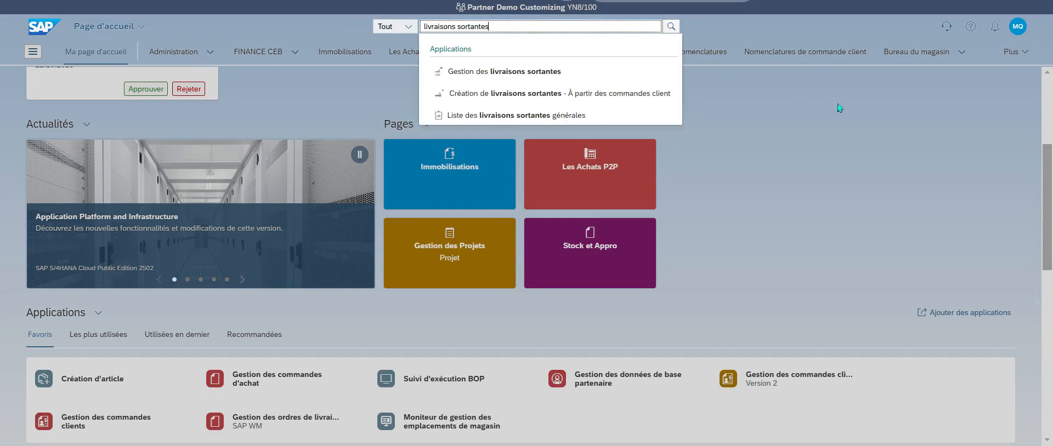
left_click(615, 94)
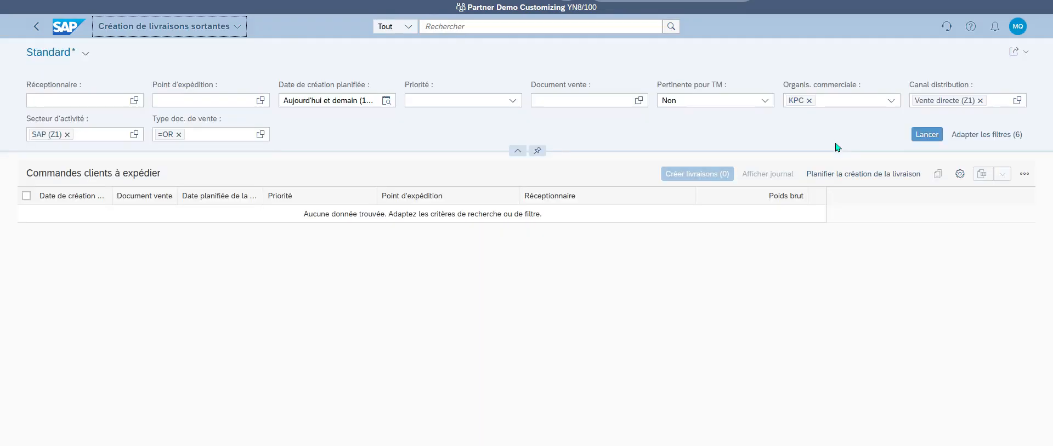
- Save the outbound delivery creation app as a tile subtitled SAP WM on Ma page d'accueil
left_click(1014, 51)
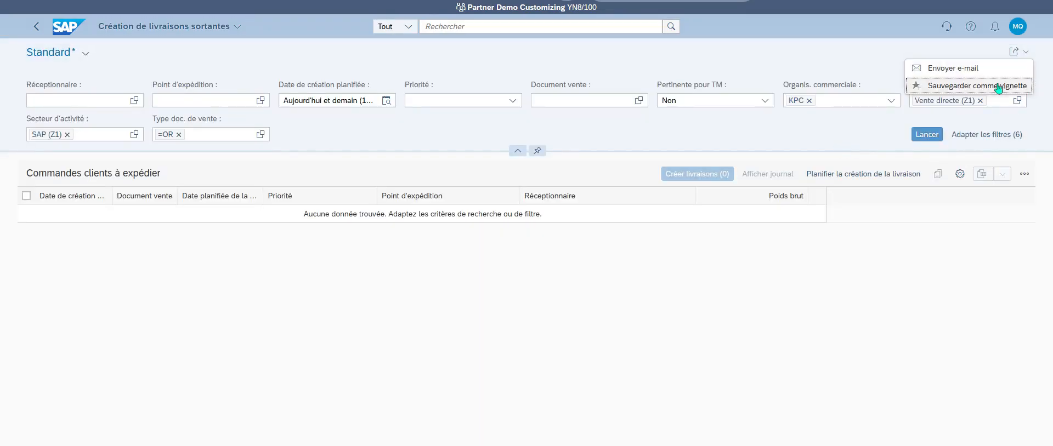
left_click(1001, 85)
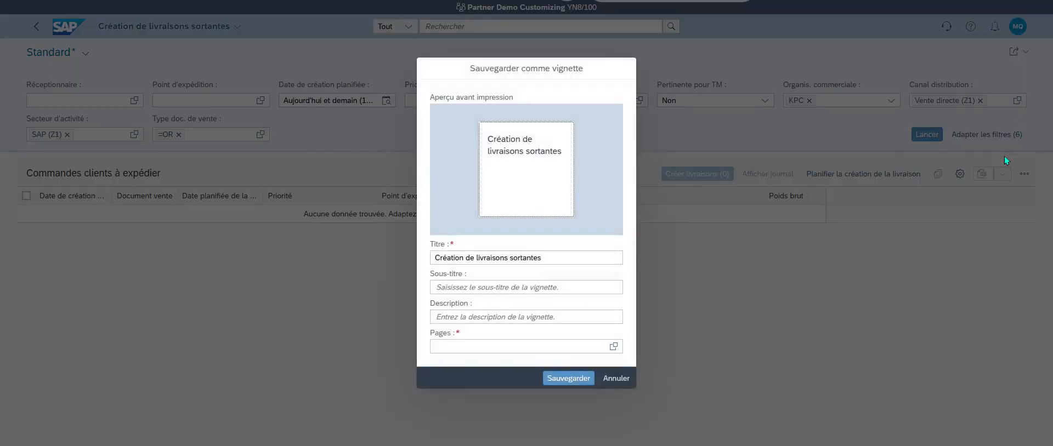
left_click(483, 290)
type("SAP WM")
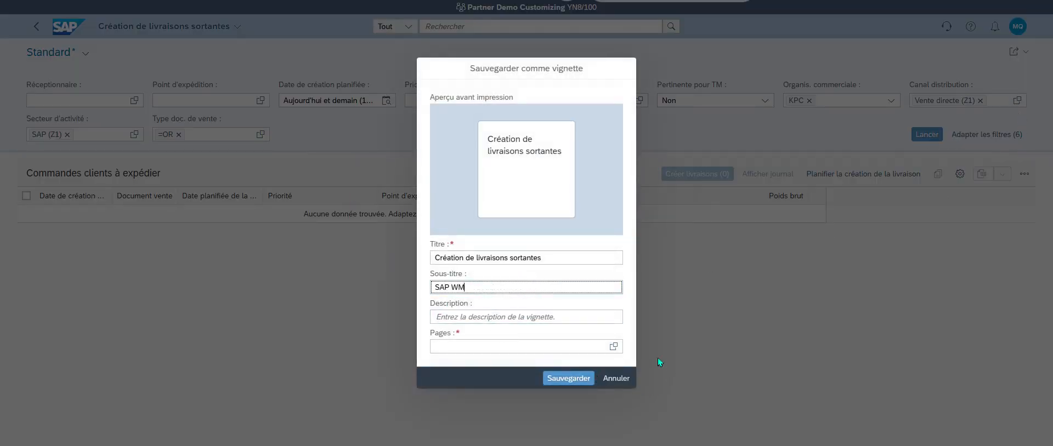
left_click(613, 346)
left_click(455, 85)
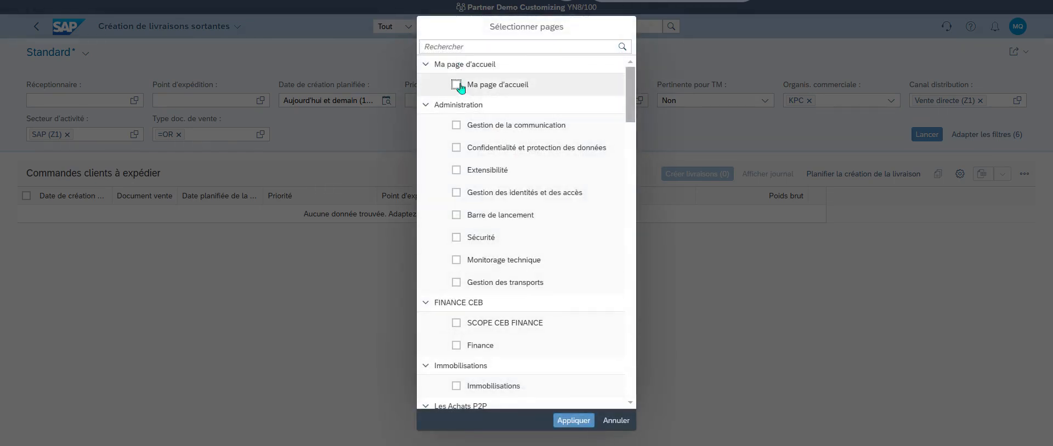
left_click(583, 422)
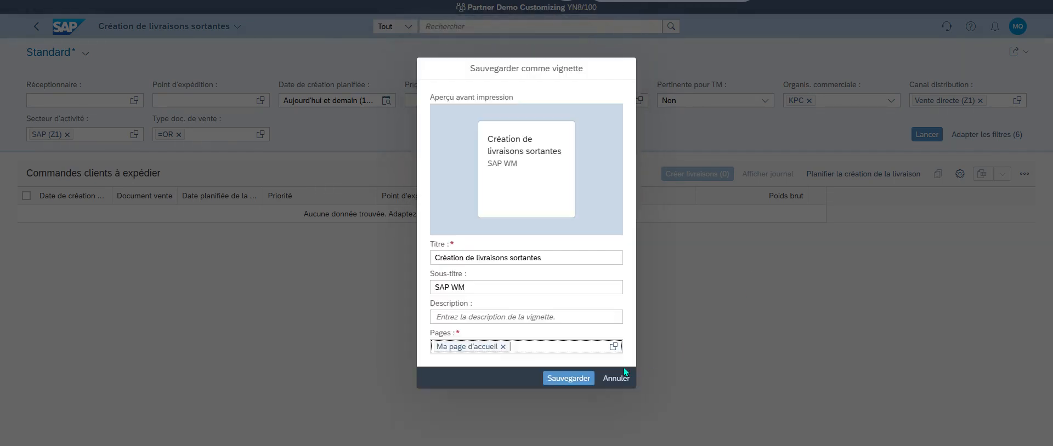
left_click(565, 377)
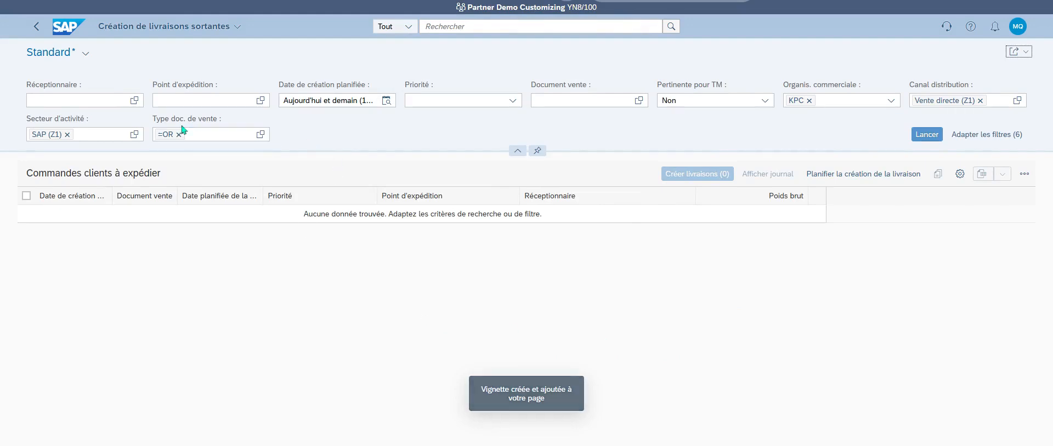
- Set the planned creation date filter to Cette semaine and run the search for orders to ship
left_click(386, 101)
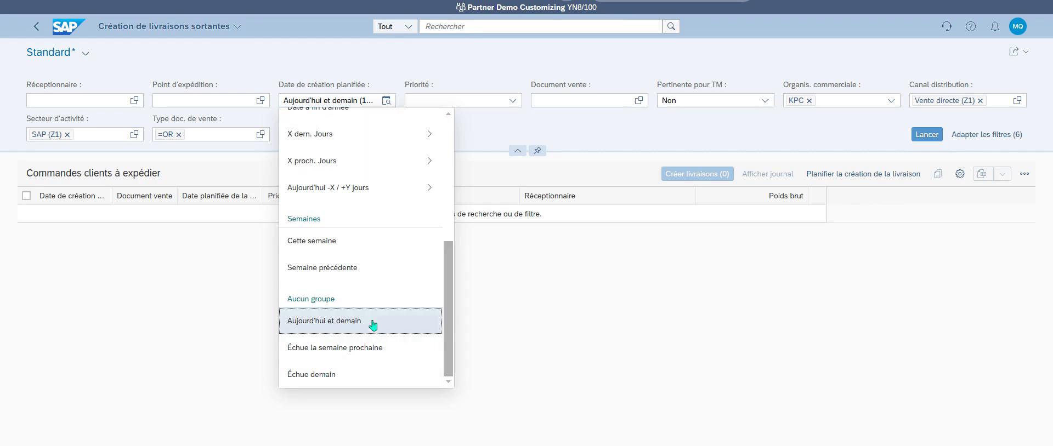
left_click(329, 241)
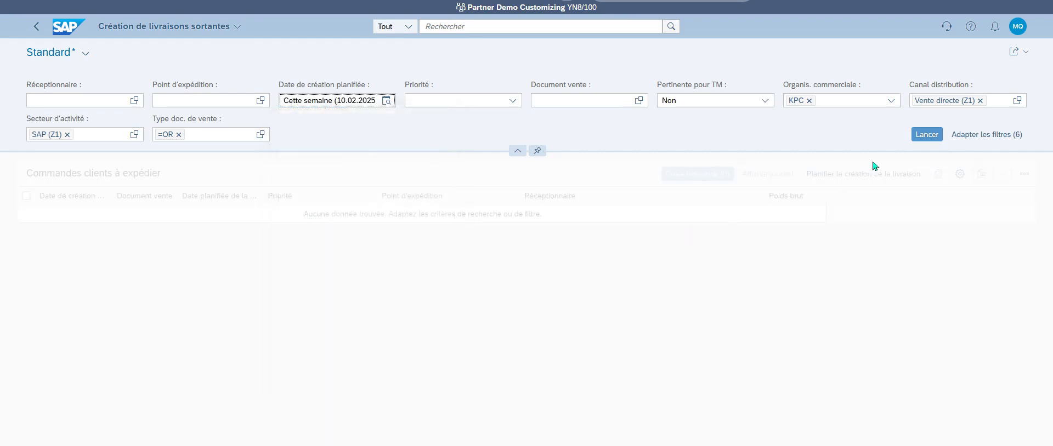
left_click(927, 134)
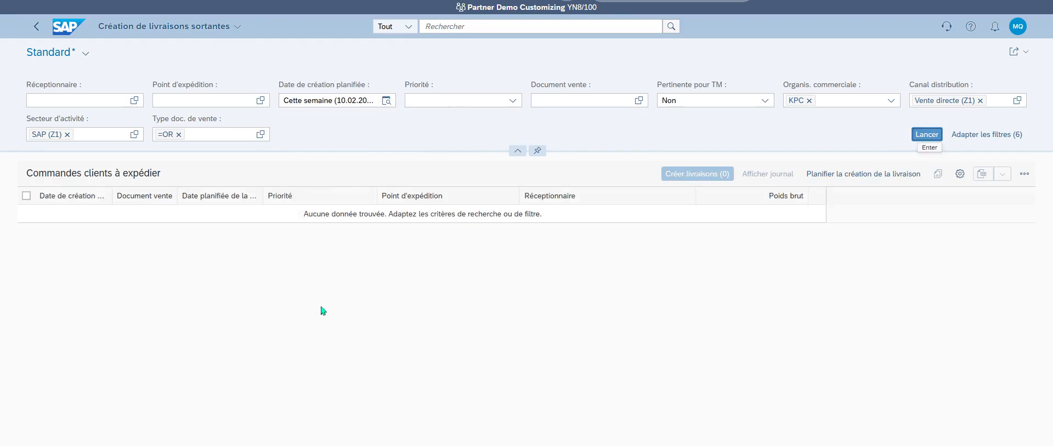
- Set the sales document type filter to CMD (Cmde client standard) and list the orders to ship
left_click(260, 134)
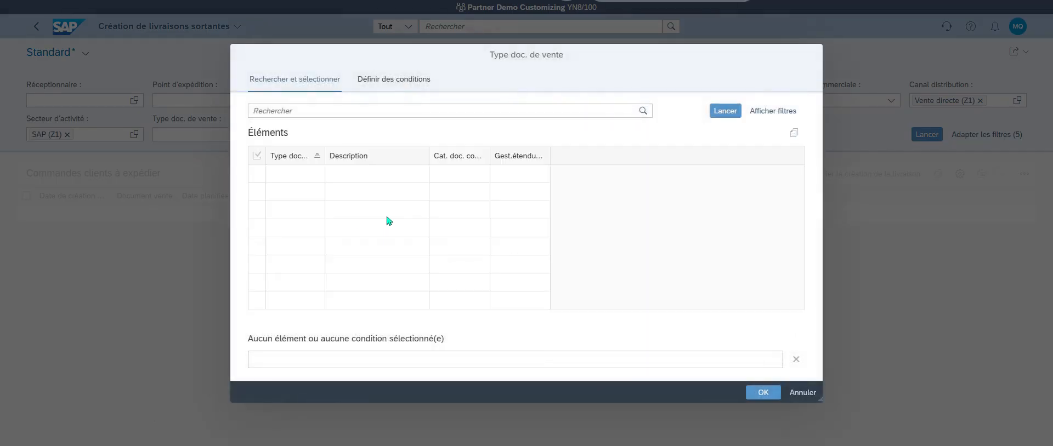
scroll(285, 246, "down", 3)
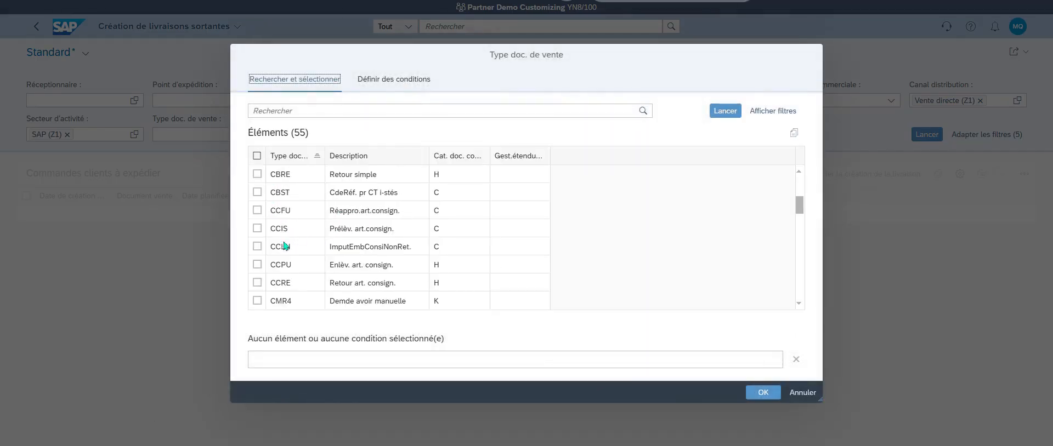
left_click(332, 116)
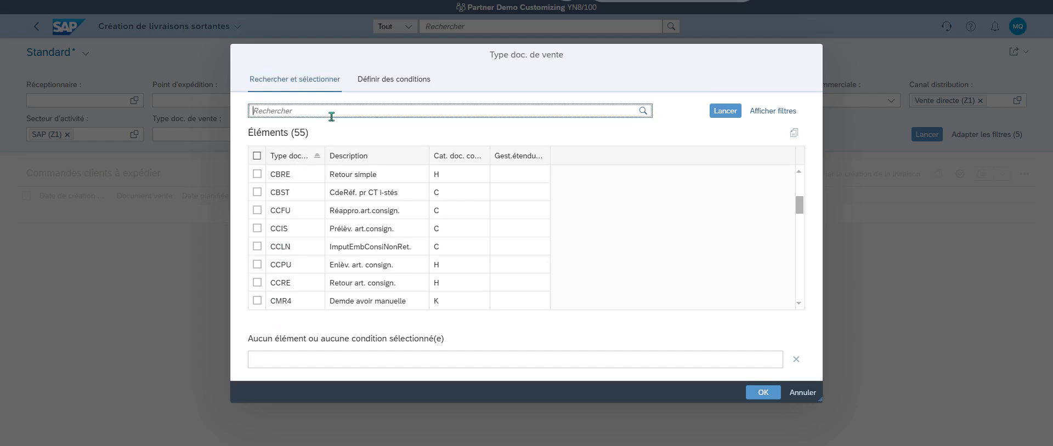
type("CMD")
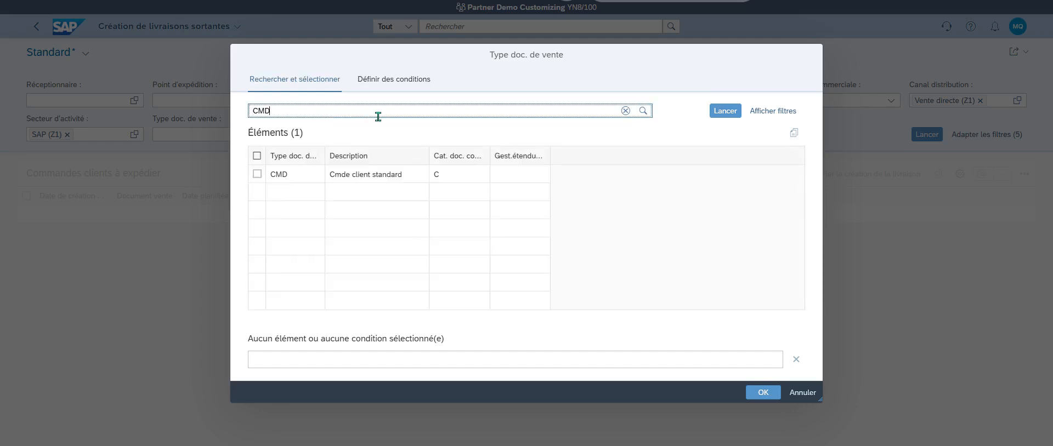
left_click(257, 175)
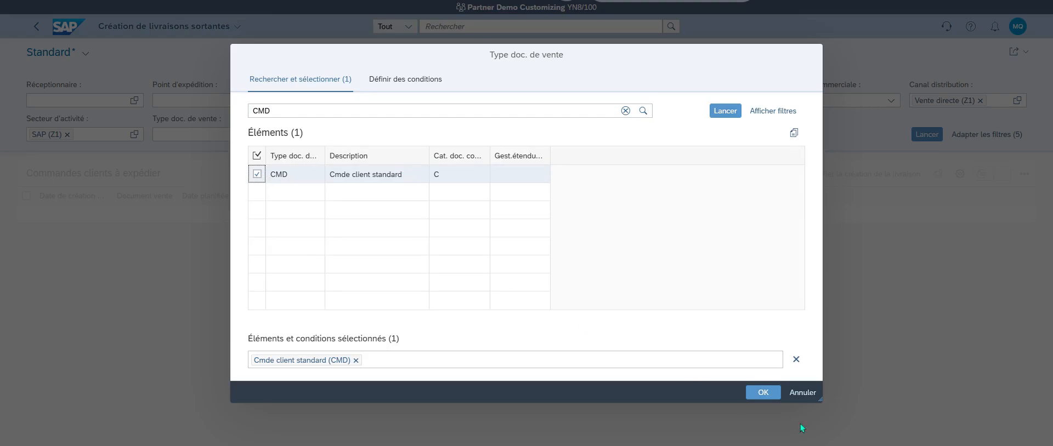
left_click(764, 394)
left_click(927, 134)
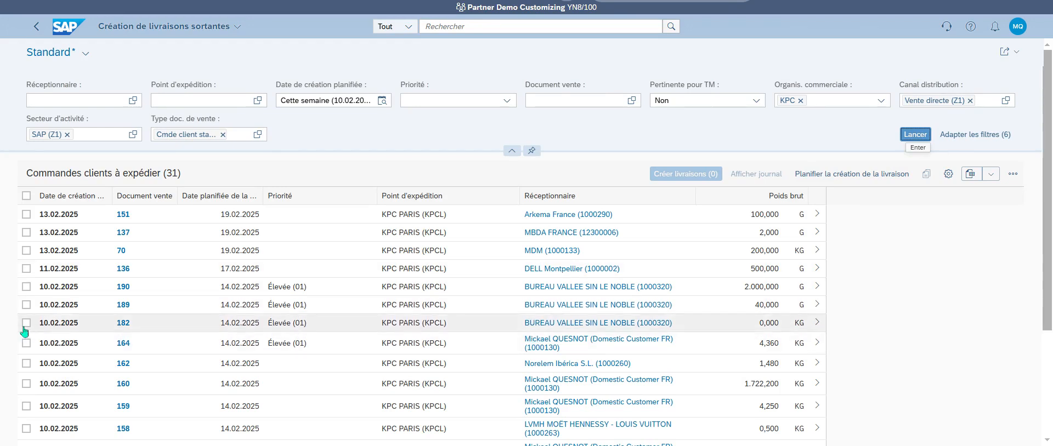
- Create deliveries for the three high-priority BUREAU VALLEE SIN LE NOBLE orders and display the delivery log
left_click(26, 288)
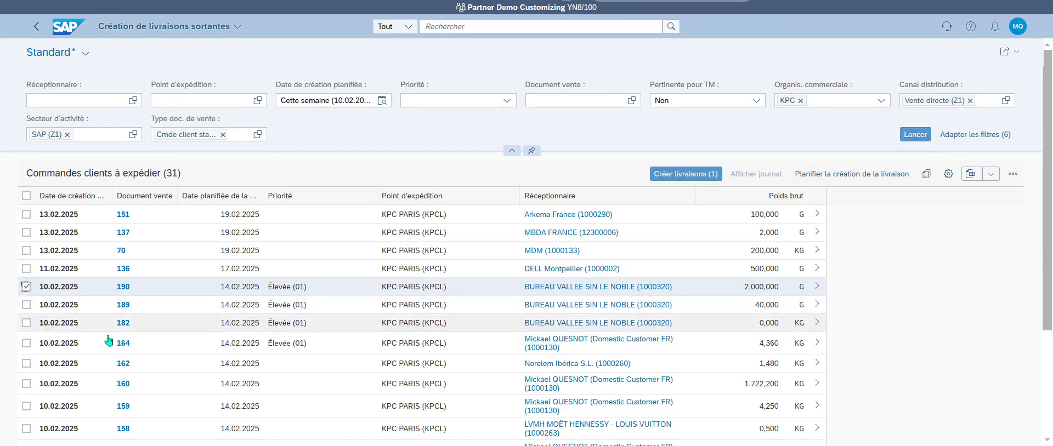
left_click(27, 305)
left_click(26, 323)
left_click(26, 343)
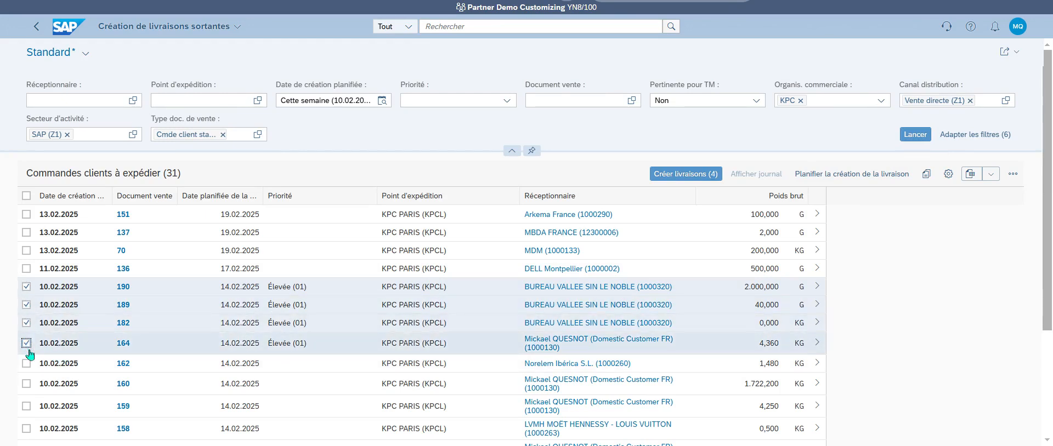
left_click(26, 343)
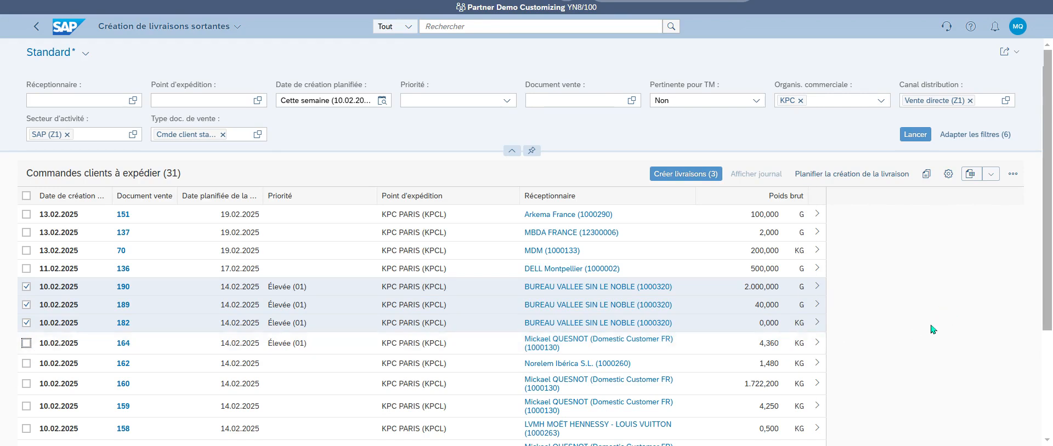
left_click(684, 176)
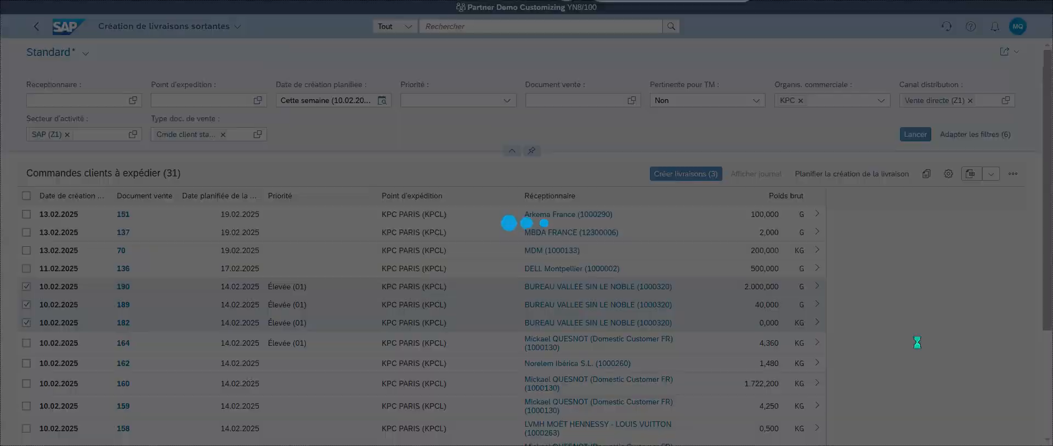
left_click(772, 178)
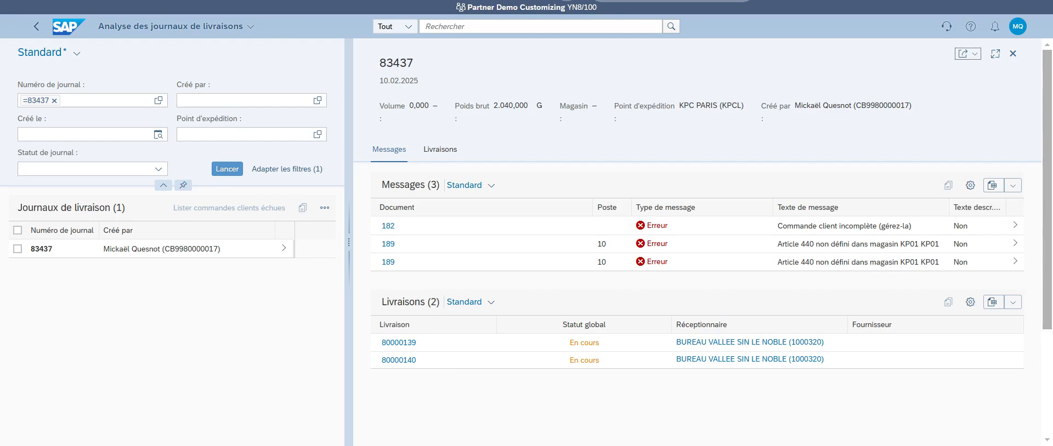
- From the home page, open the SAP WM outbound delivery order management app and list the orders of warehouse DEMO KPC WM (1050)
left_click(66, 28)
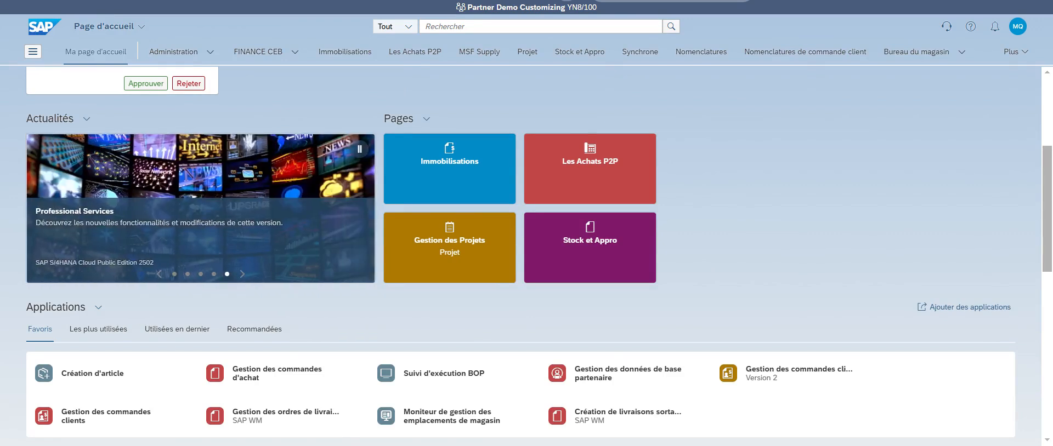
left_click(270, 414)
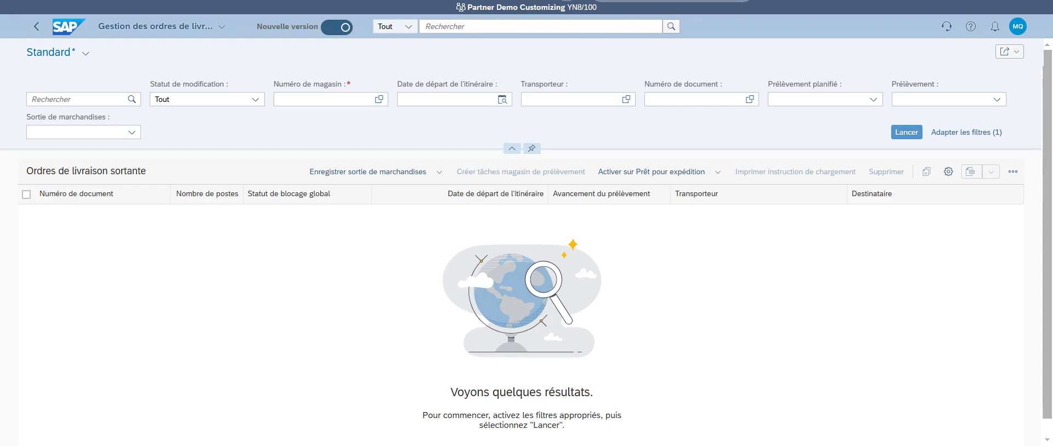
left_click(339, 99)
left_click(379, 100)
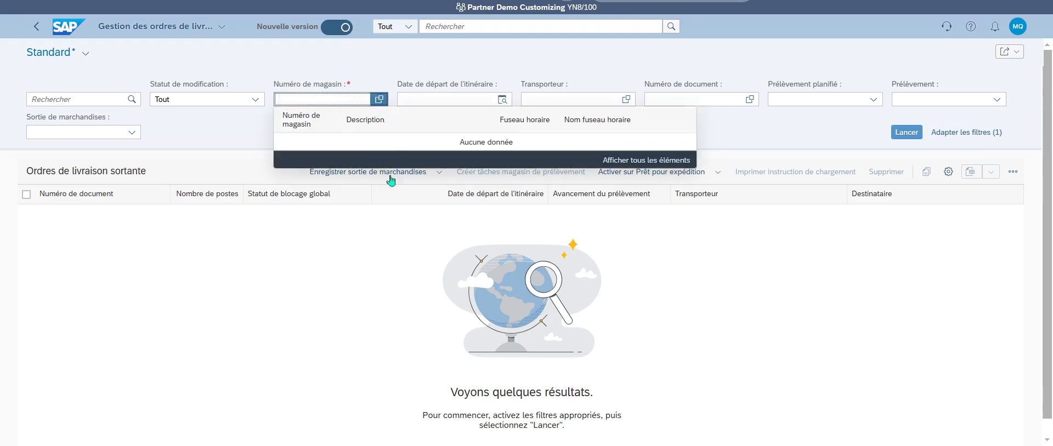
left_click(295, 125)
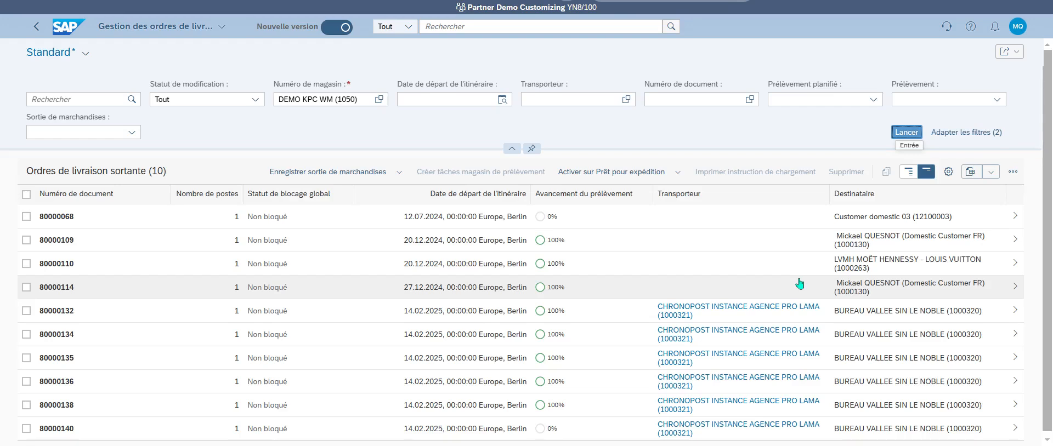
- Filter the outbound delivery orders by Prélèvement status Non terminé
scroll(701, 296, "down", 1)
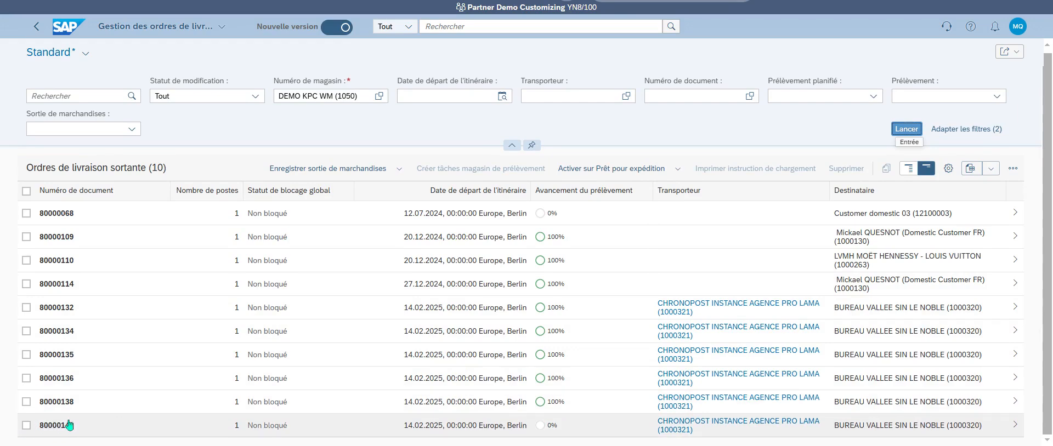
left_click(997, 97)
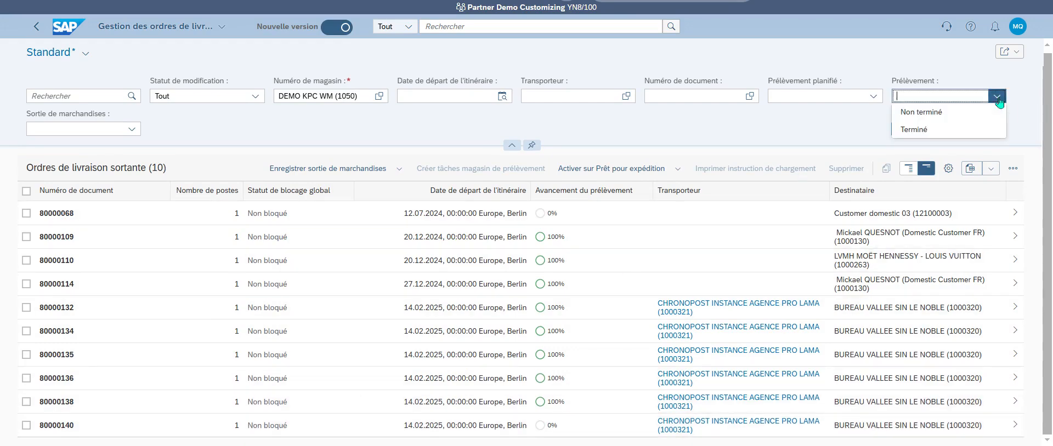
left_click(943, 113)
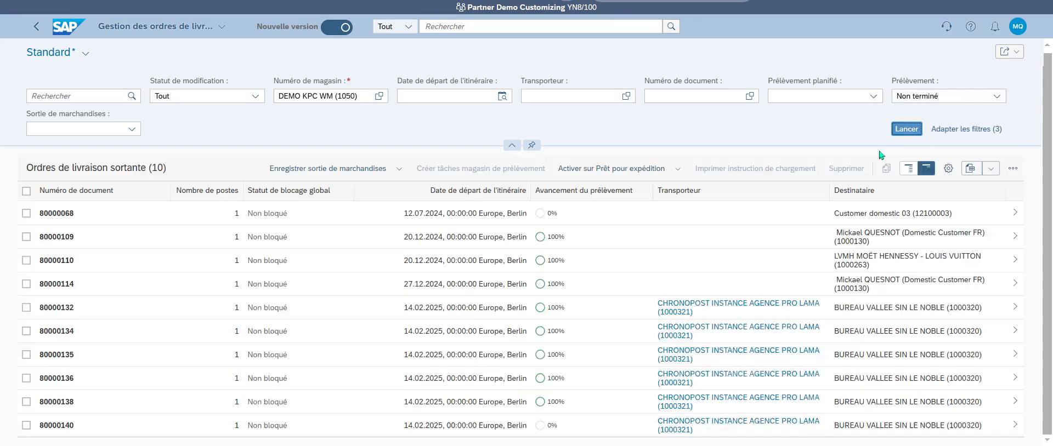
key("Return")
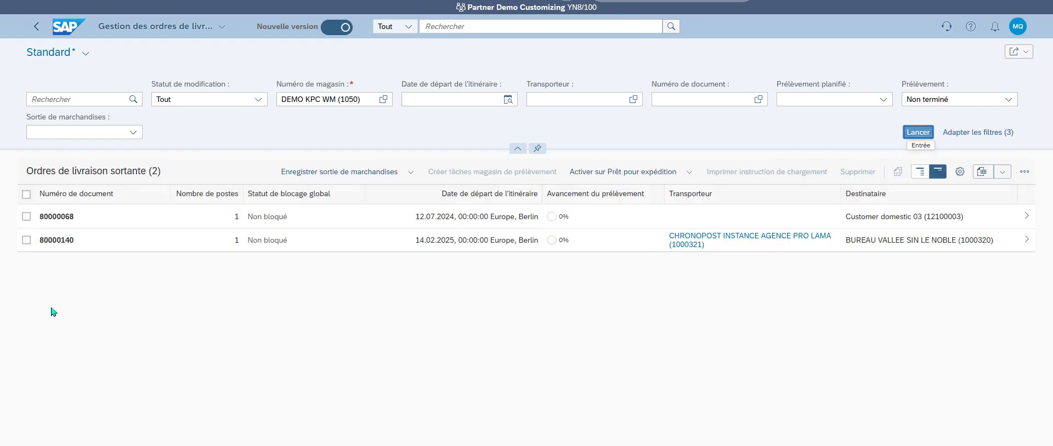
- Open the unpicked BUREAU VALLEE SIN LE NOBLE delivery order and display its Postes
left_click(26, 240)
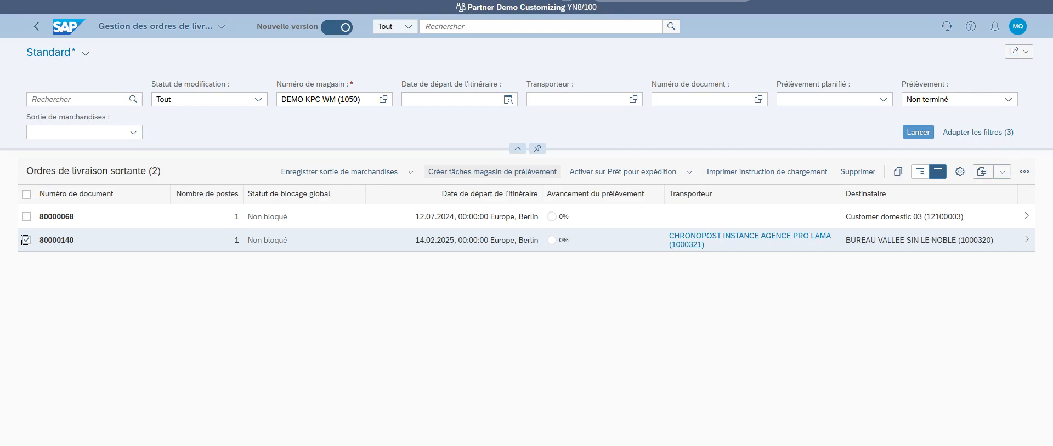
left_click(1026, 242)
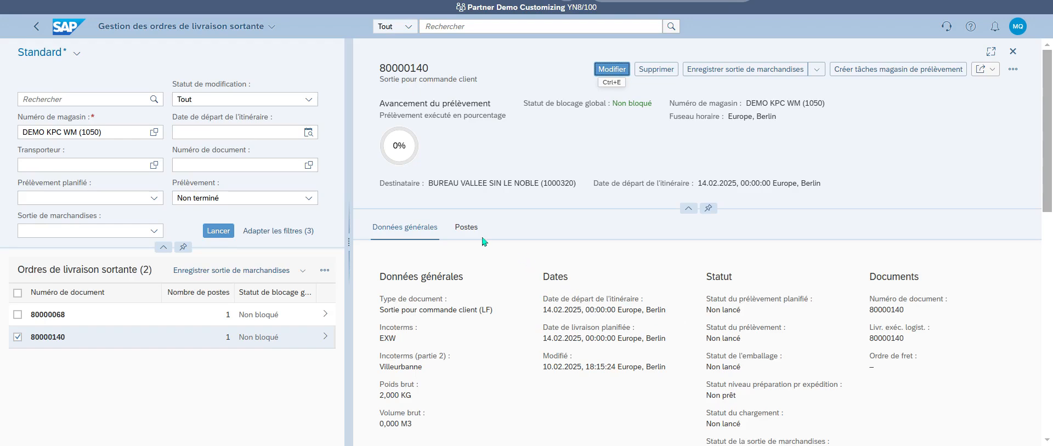
left_click(471, 232)
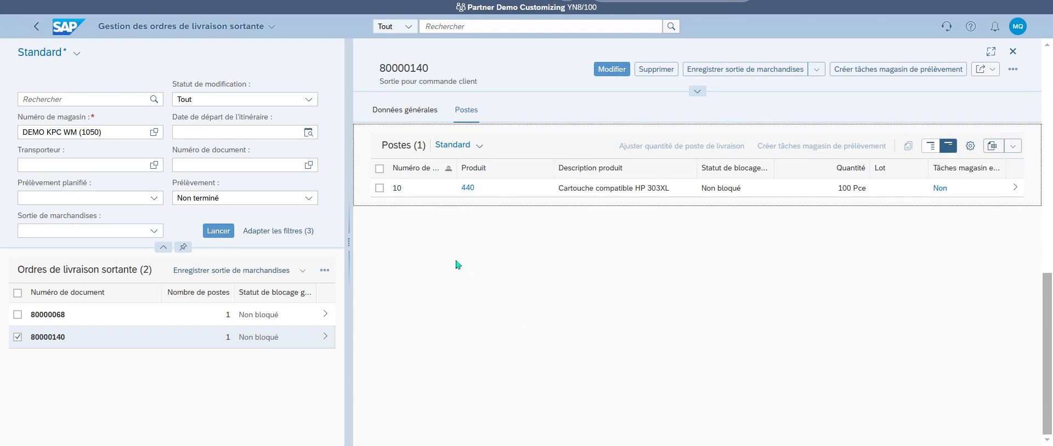
- Create the picking warehouse tasks for the delivery order and open the task list of its product 440 item
left_click(880, 73)
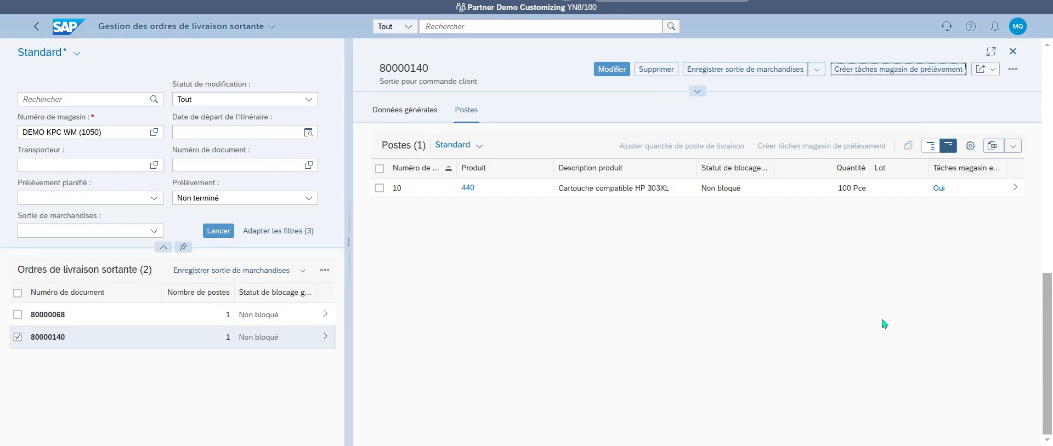
left_click(939, 188)
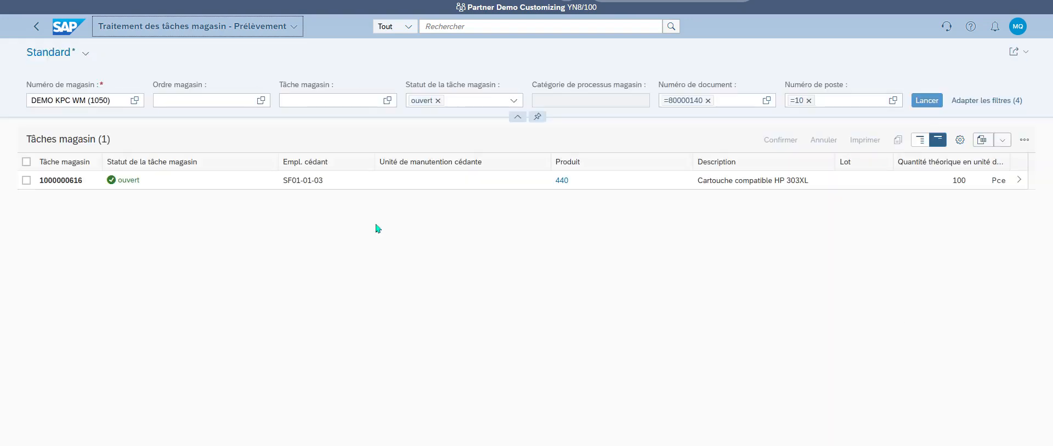
- Print the open picking warehouse task for product 440 and open the task's details
left_click(32, 184)
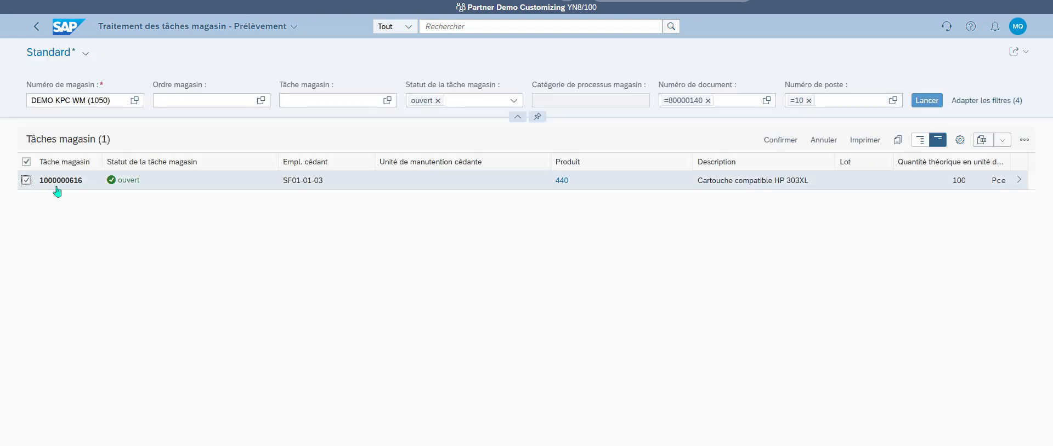
left_click(865, 140)
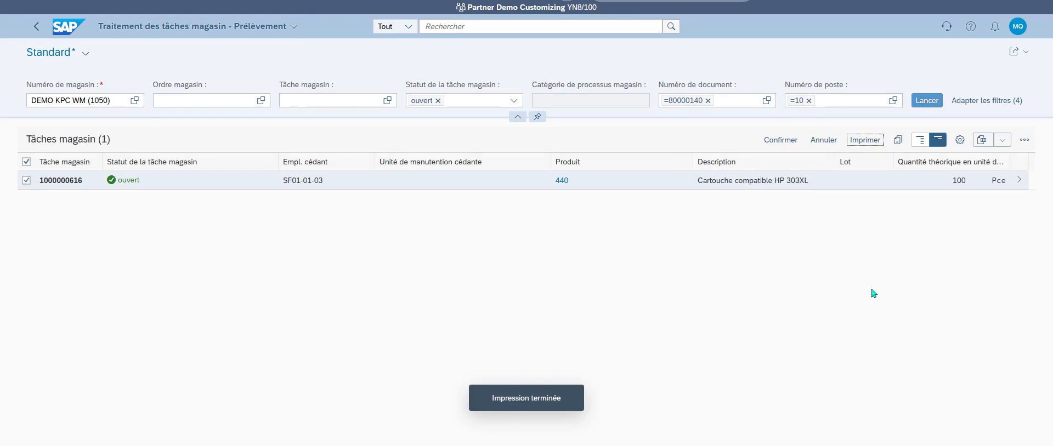
left_click(1017, 183)
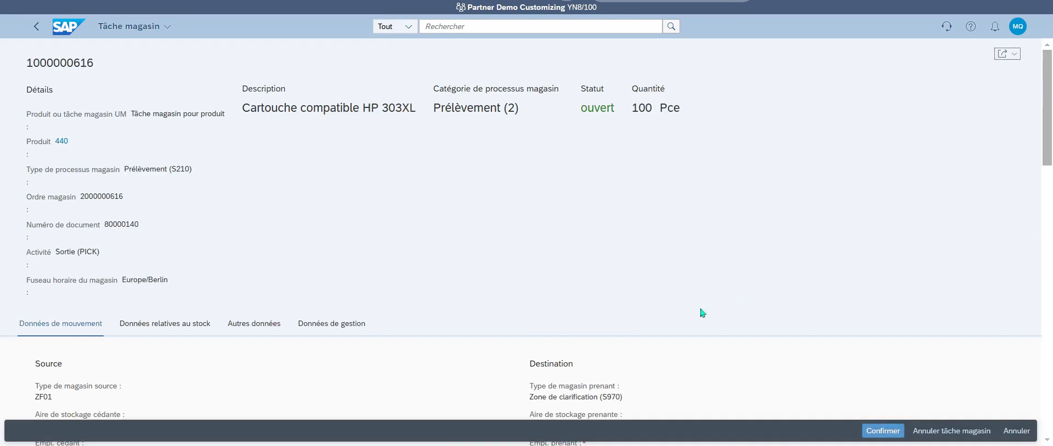
- Review the task's movement, stock, other and management data, and confirm the picking of 100 Pce to storage bin CL-AREA
left_click(158, 324)
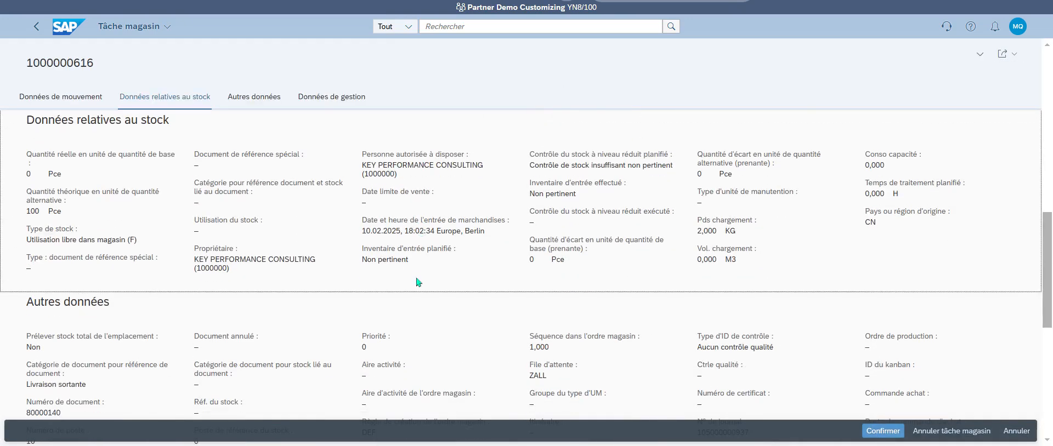
left_click(89, 105)
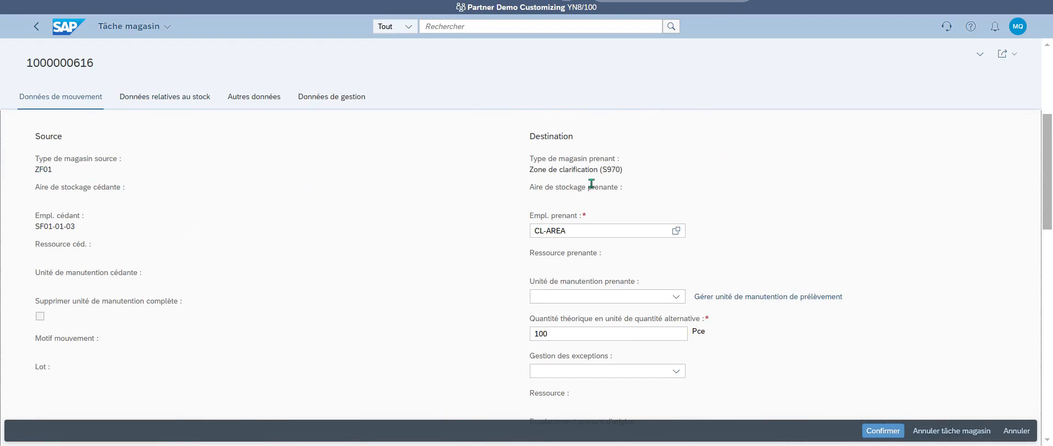
left_click(170, 99)
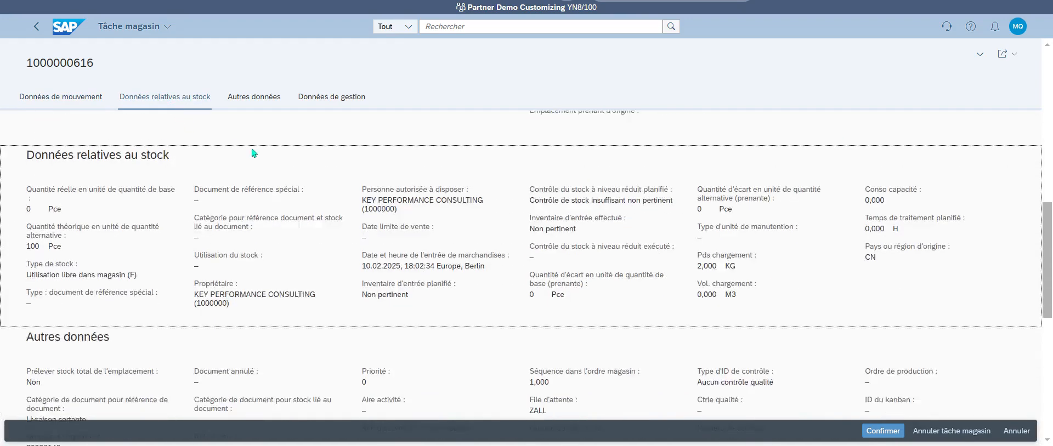
left_click(255, 98)
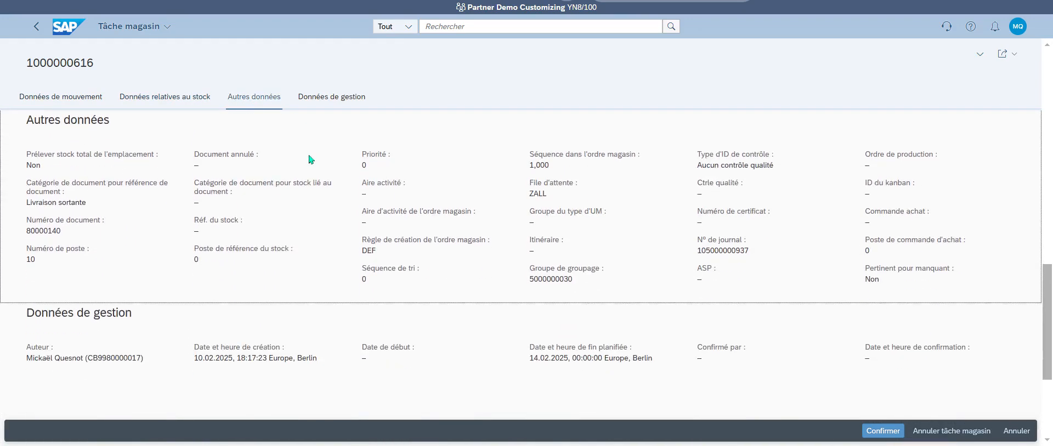
left_click(321, 101)
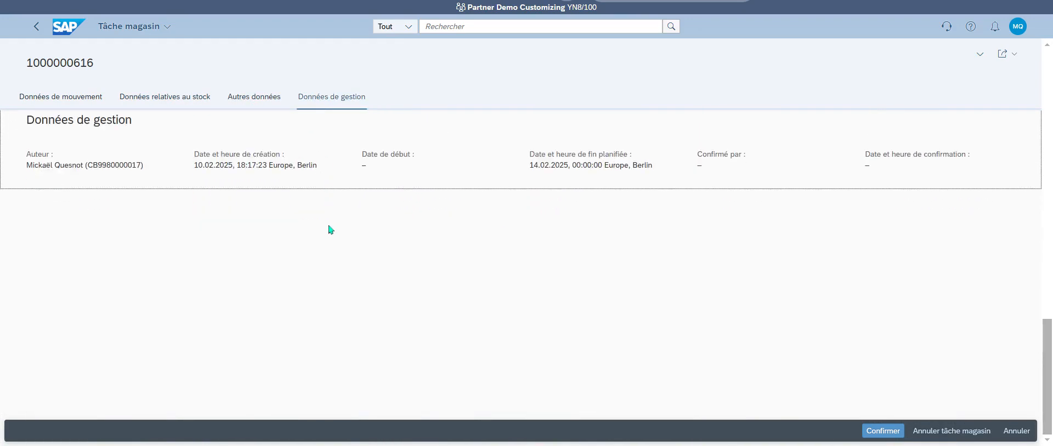
left_click_drag(71, 102, 96, 131)
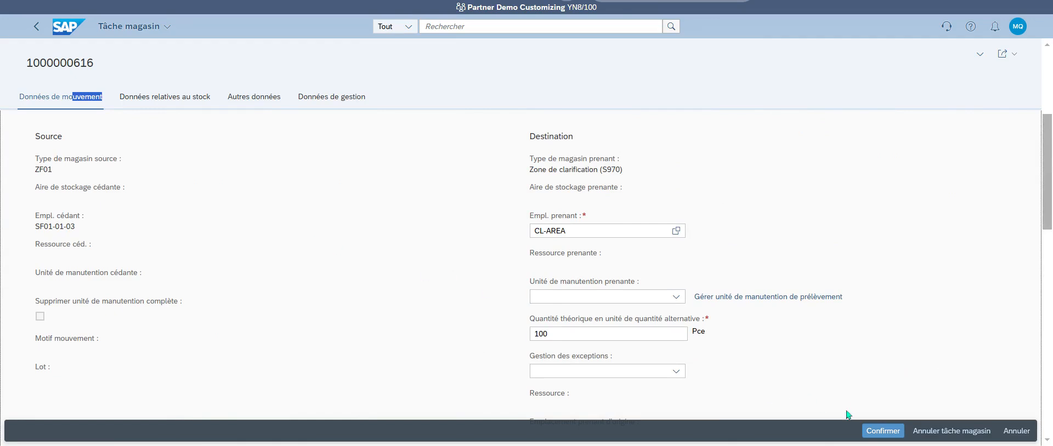
left_click(883, 431)
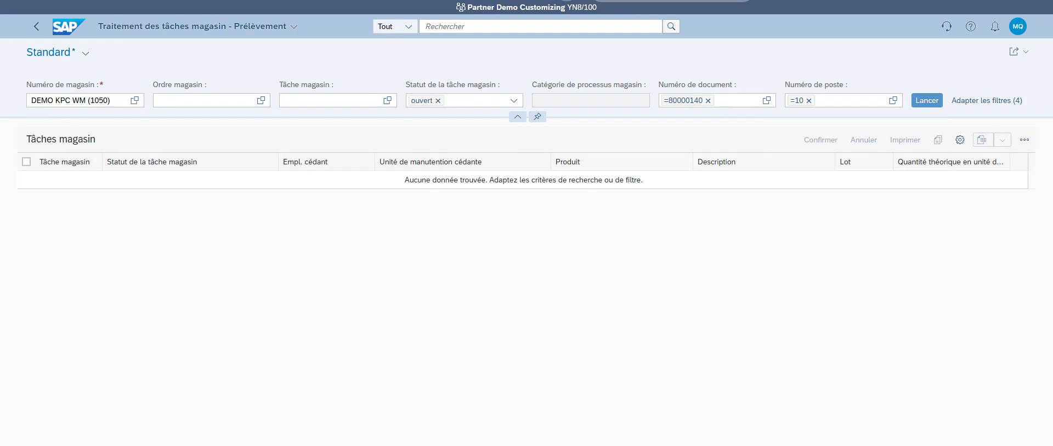
- From the home page, open the Moniteur de gestion des emplacements de magasin app for warehouse 1050
left_click(62, 30)
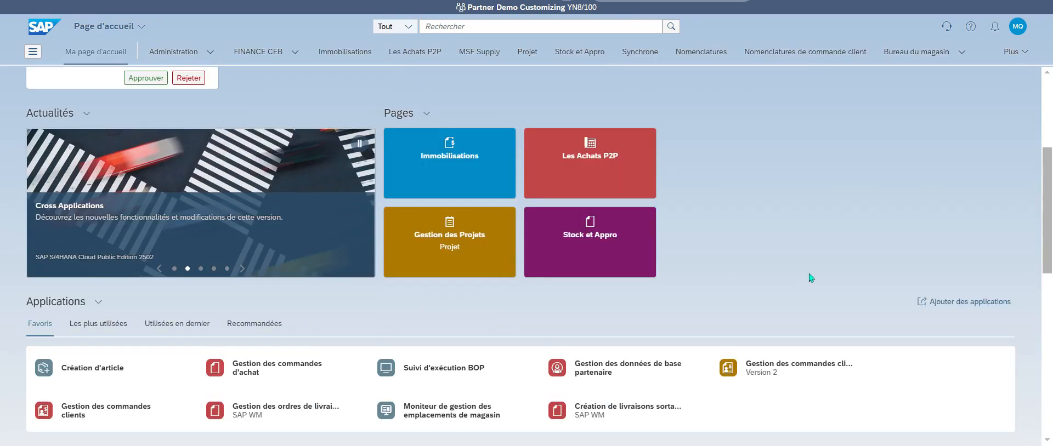
left_click(473, 417)
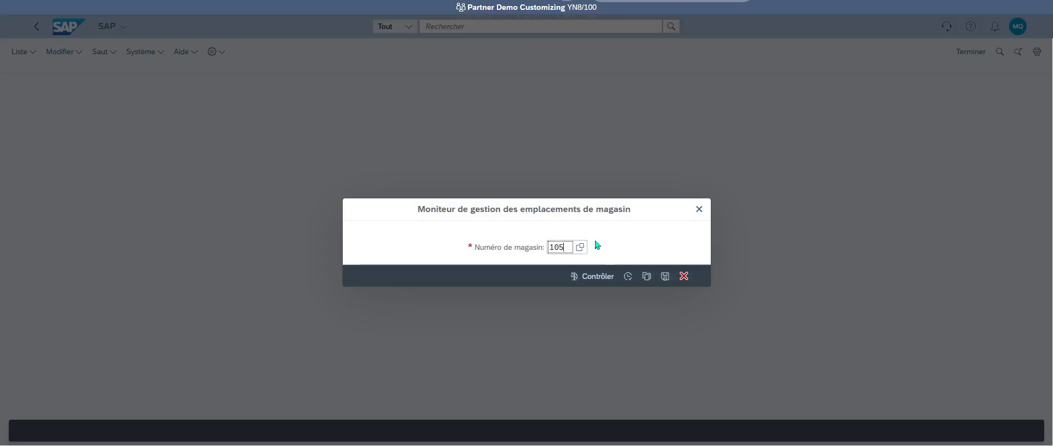
key("Tab")
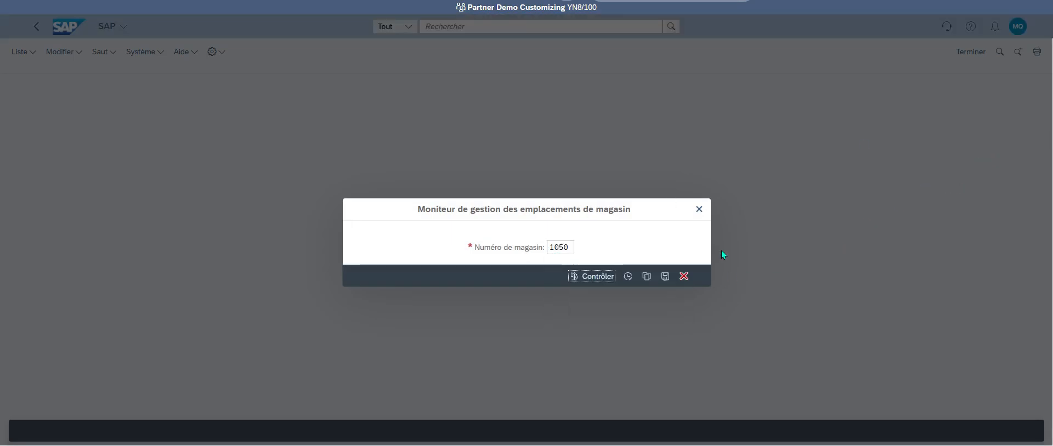
left_click(628, 277)
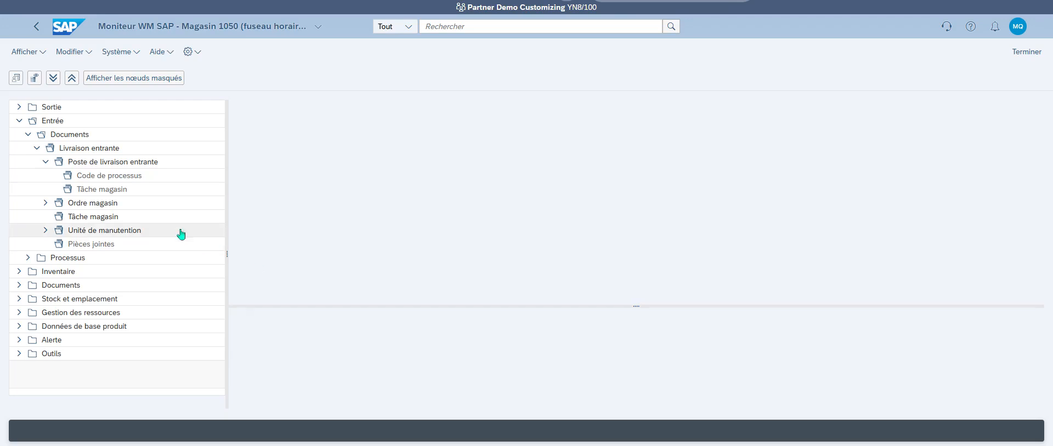
- Under Stock et emplacement, display the Stock physique of storage bins in storage type S970 for product 440
left_click(18, 122)
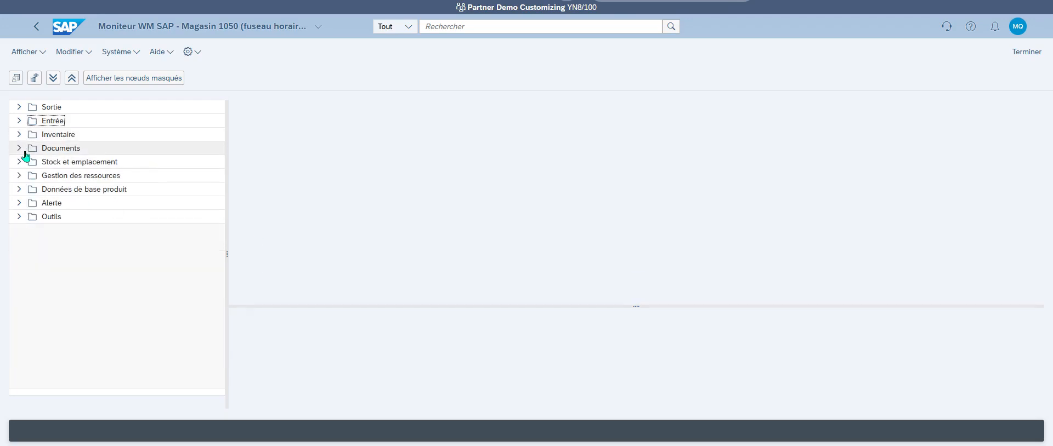
left_click(20, 162)
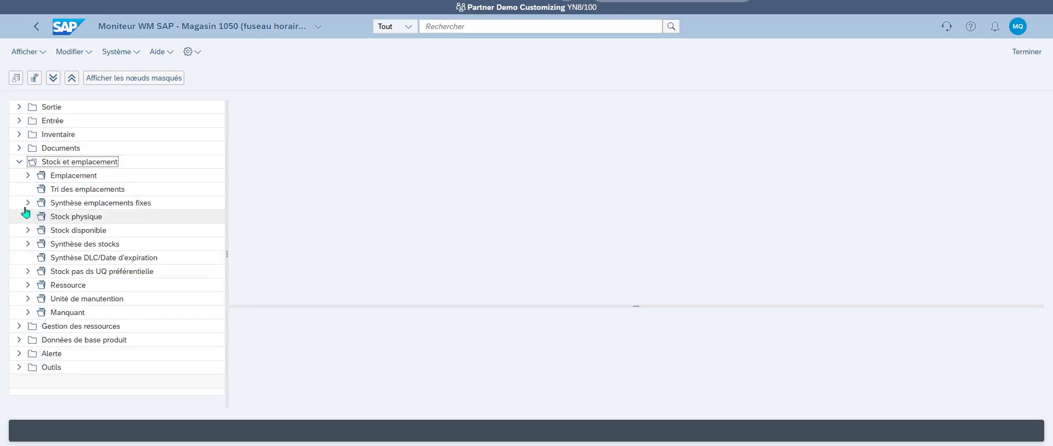
left_click(27, 176)
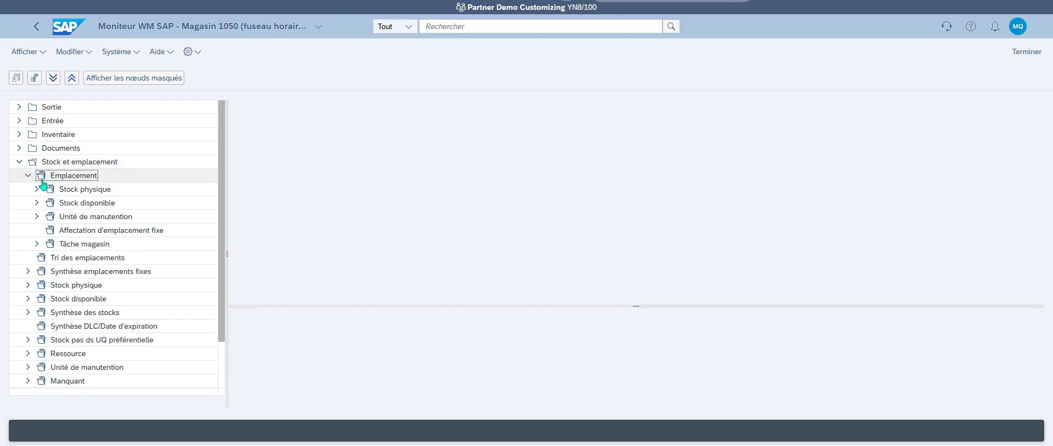
left_click(49, 189)
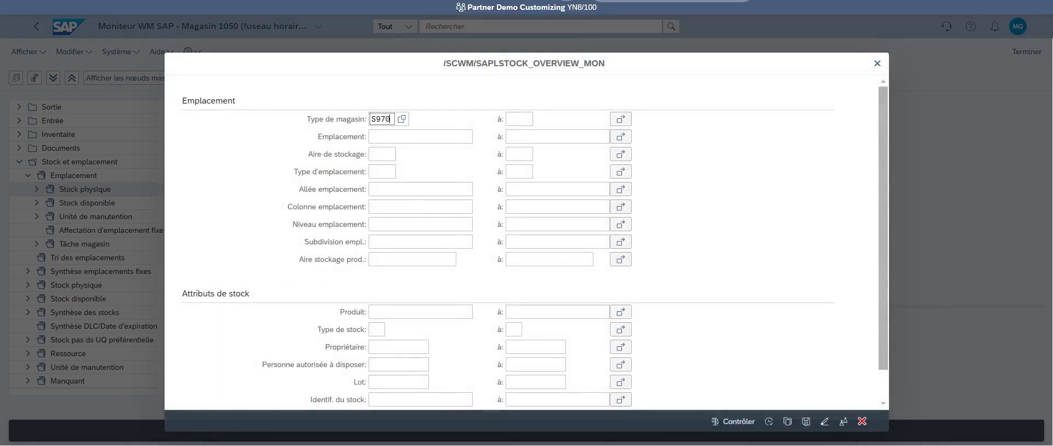
key("Tab")
left_click(410, 316)
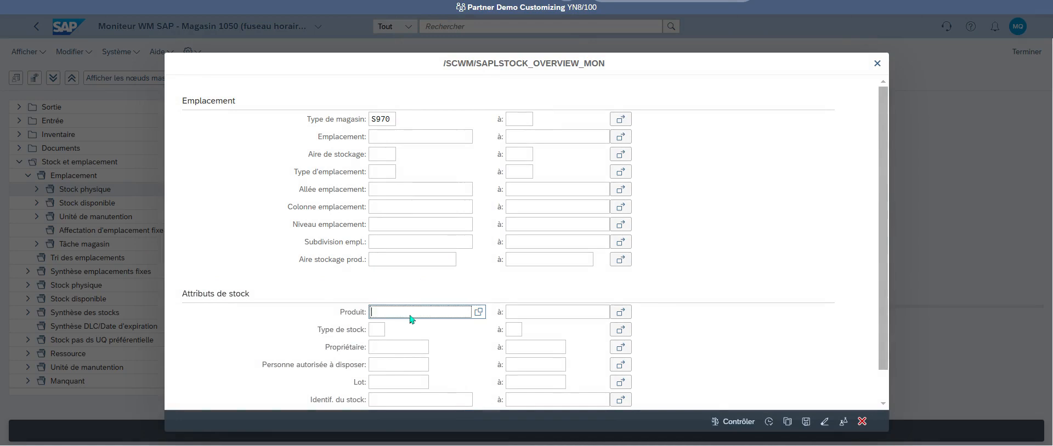
left_click(769, 421)
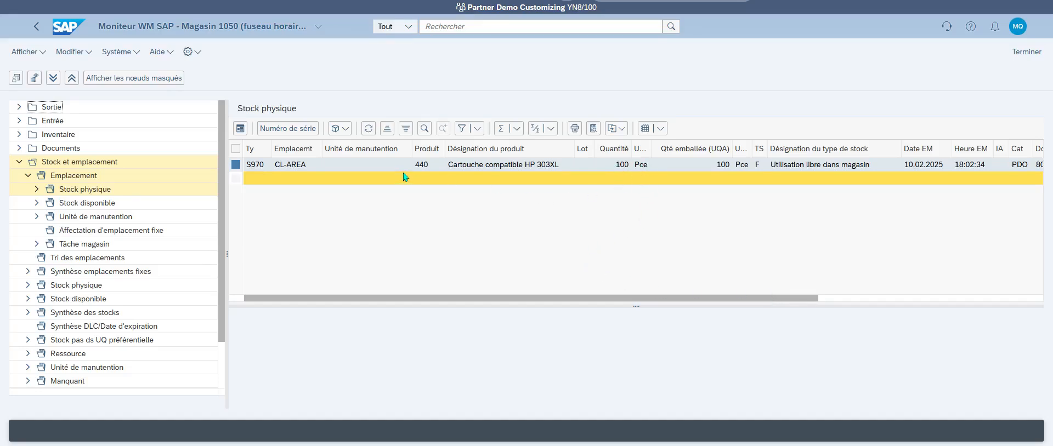
- Return to the home page, open the SAP WM outbound delivery order management app and list the orders of warehouse 1050
left_click(63, 26)
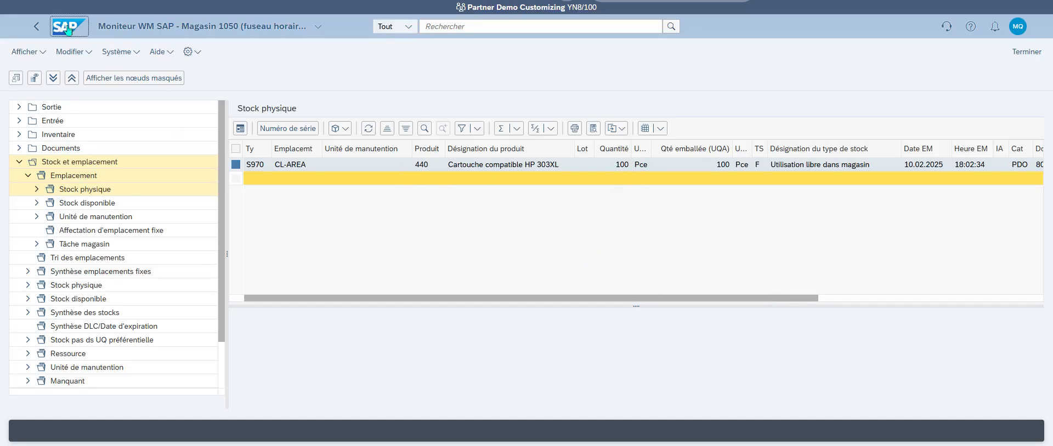
scroll(535, 218, "down", 3)
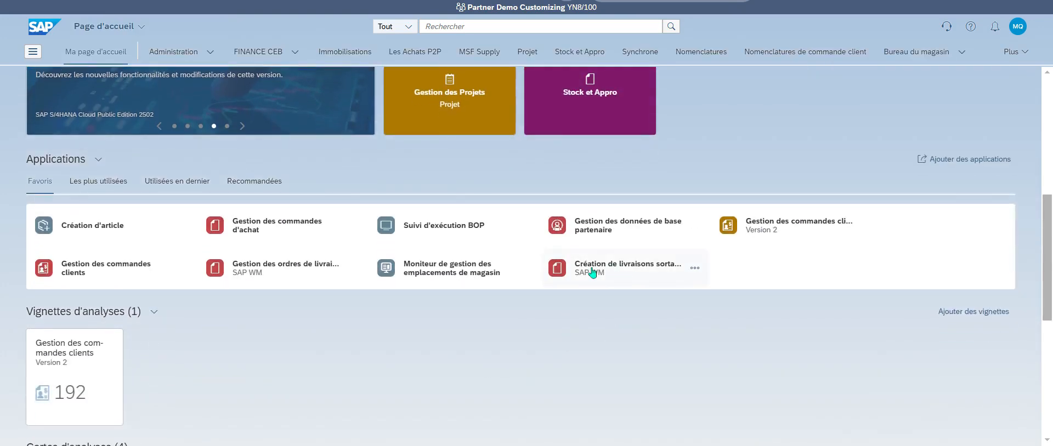
left_click(296, 274)
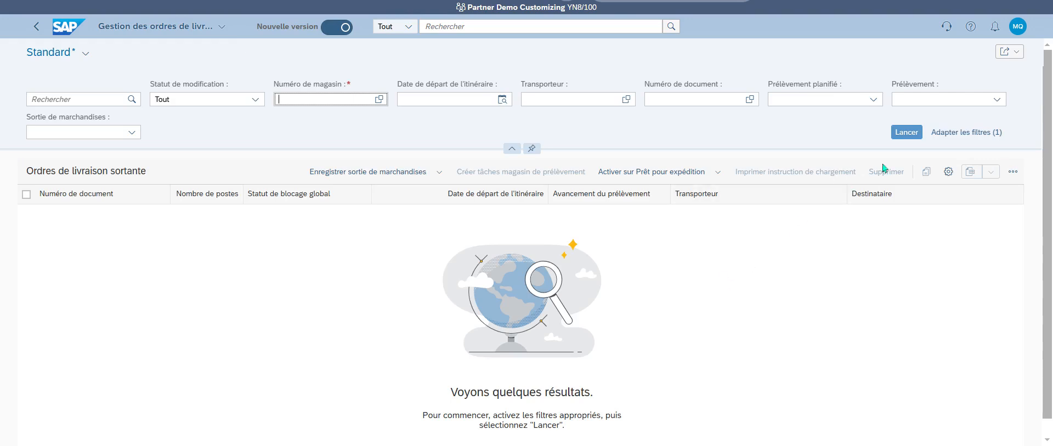
type("1050")
key("Return")
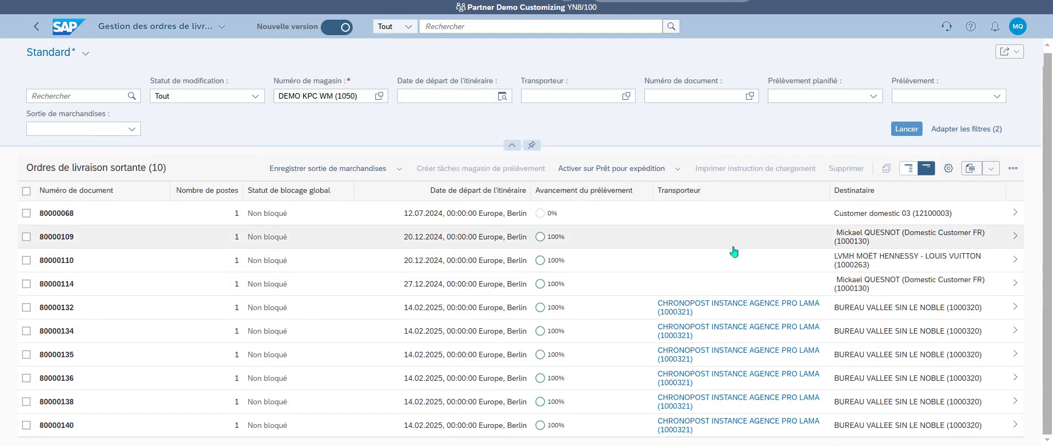
- Set the last listed BUREAU VALLEE SIN LE NOBLE delivery order to Prêt pour expédition and open its details
left_click(26, 425)
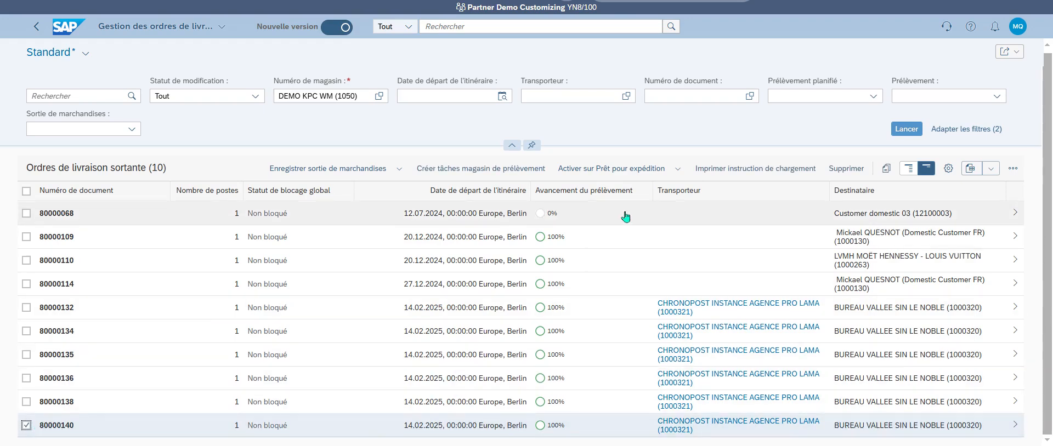
left_click(624, 170)
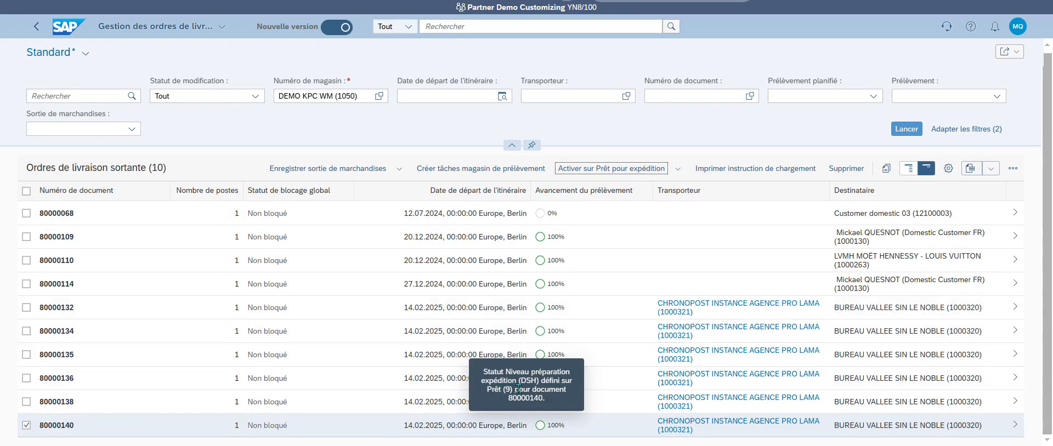
left_click(1019, 433)
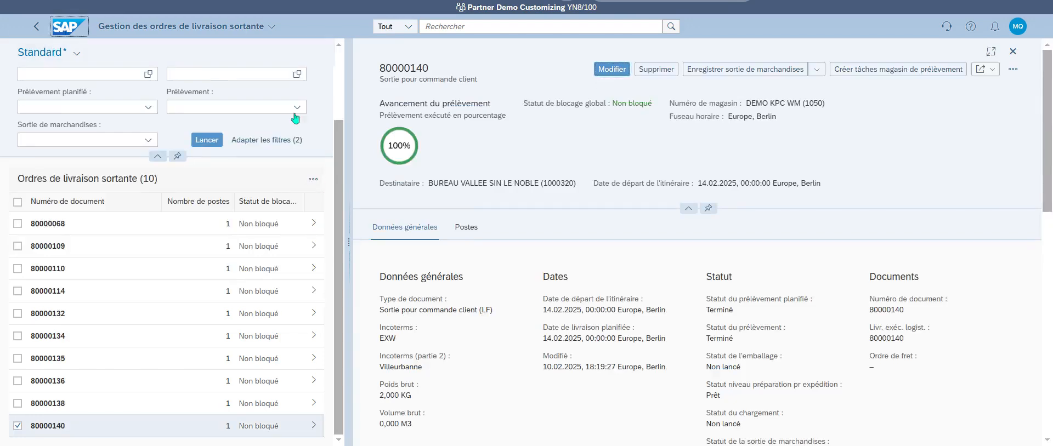
- Go back to the home page and reopen the Moniteur de gestion des emplacements de magasin app for warehouse 1050
left_click(66, 27)
scroll(589, 259, "down", 1)
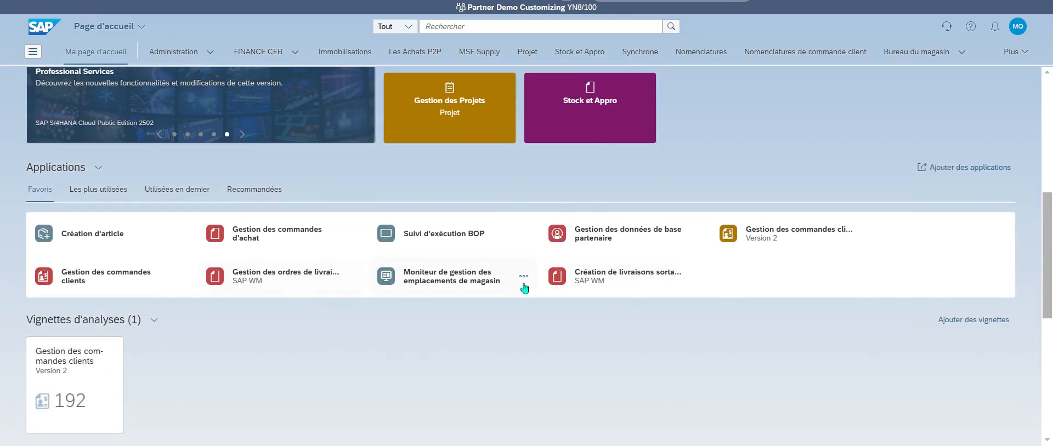
left_click(473, 280)
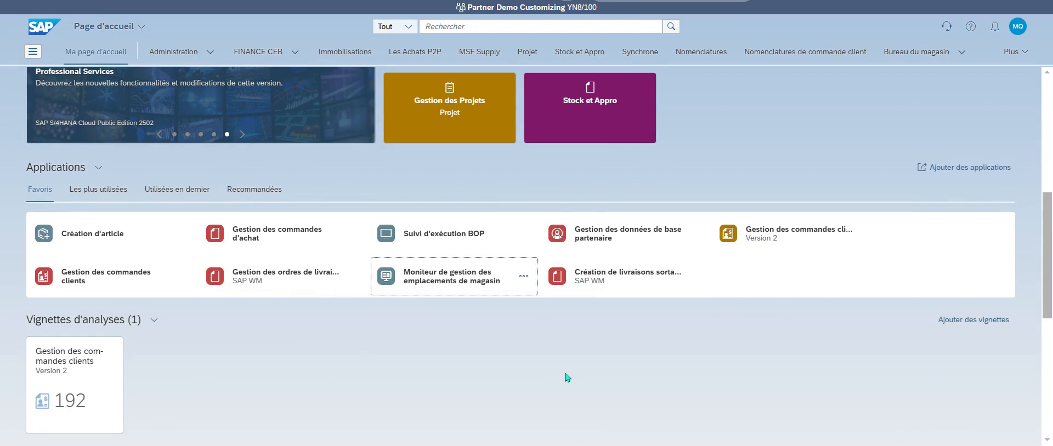
left_click(441, 280)
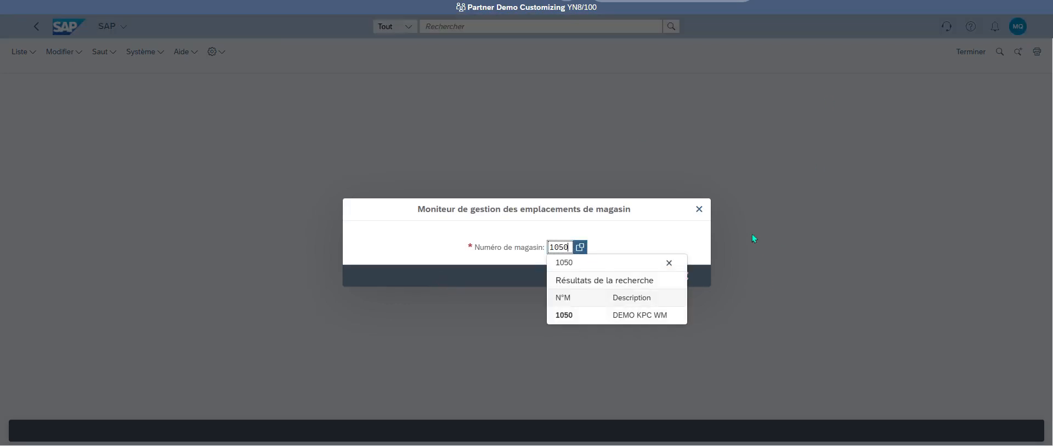
left_click(627, 282)
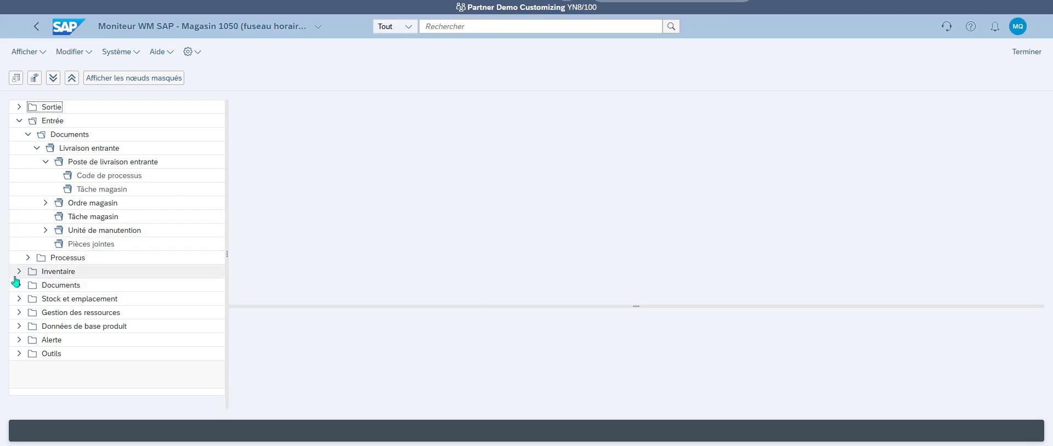
- Display the Stock physique of storage bins under Stock et emplacement for storage type S970 and product 440
left_click(18, 121)
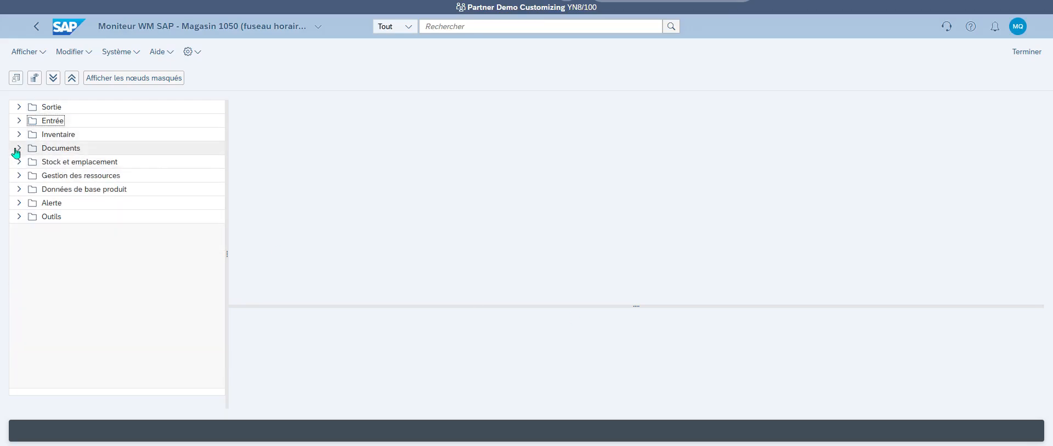
left_click(19, 162)
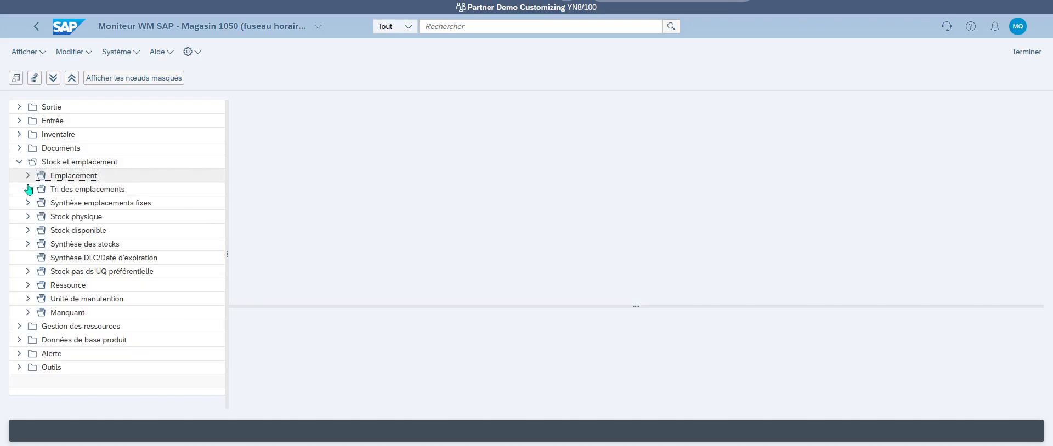
left_click(27, 176)
left_click(51, 190)
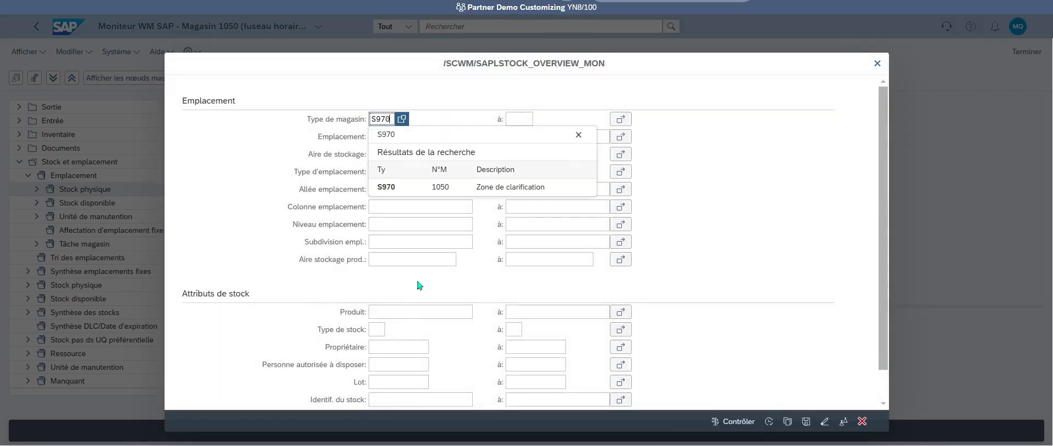
left_click(427, 312)
type("440")
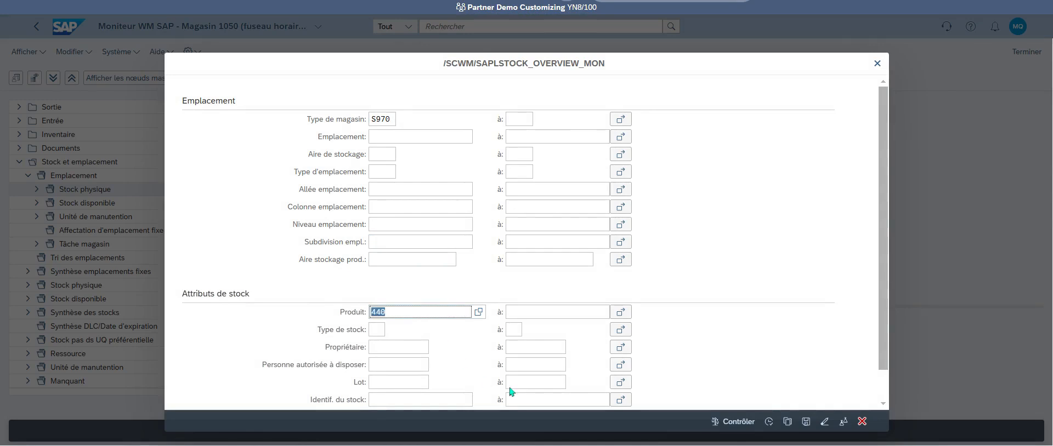
left_click(768, 422)
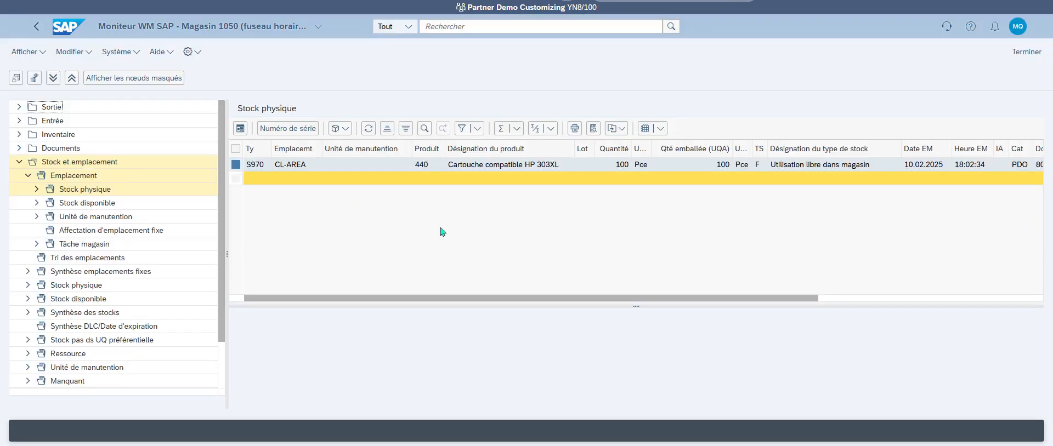
- Go back to the home page, open the outbound delivery order management app and list the orders of warehouse 1050
left_click(75, 36)
left_click(645, 362)
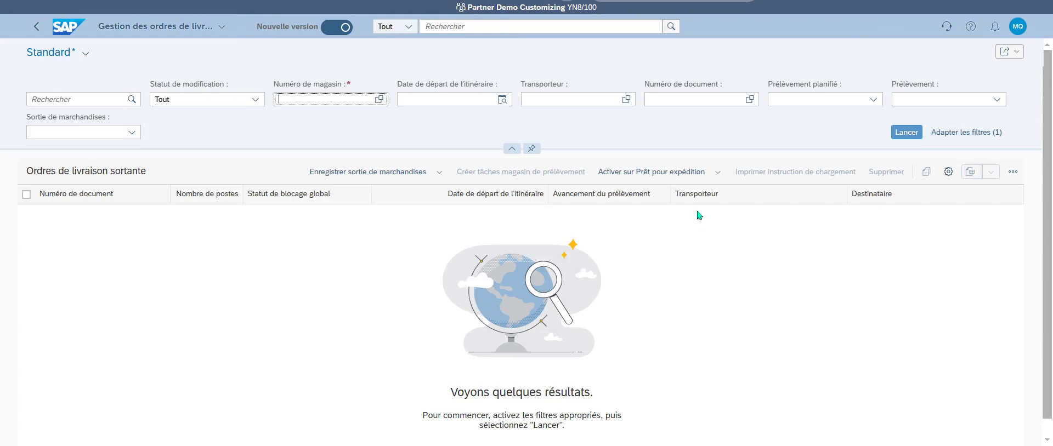
left_click(379, 99)
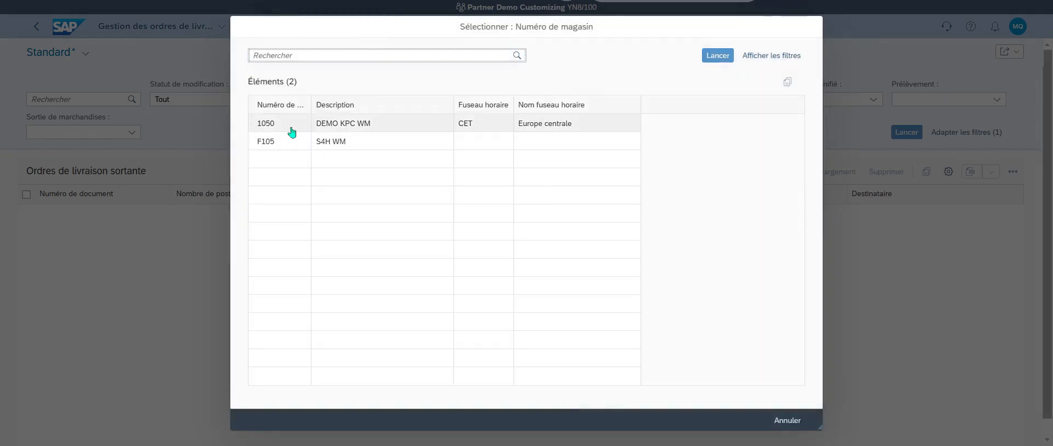
left_click(292, 124)
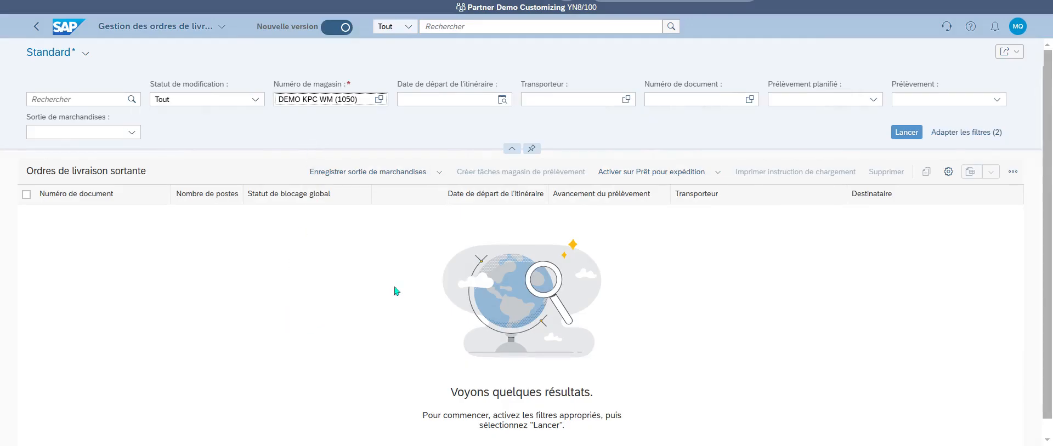
left_click(905, 132)
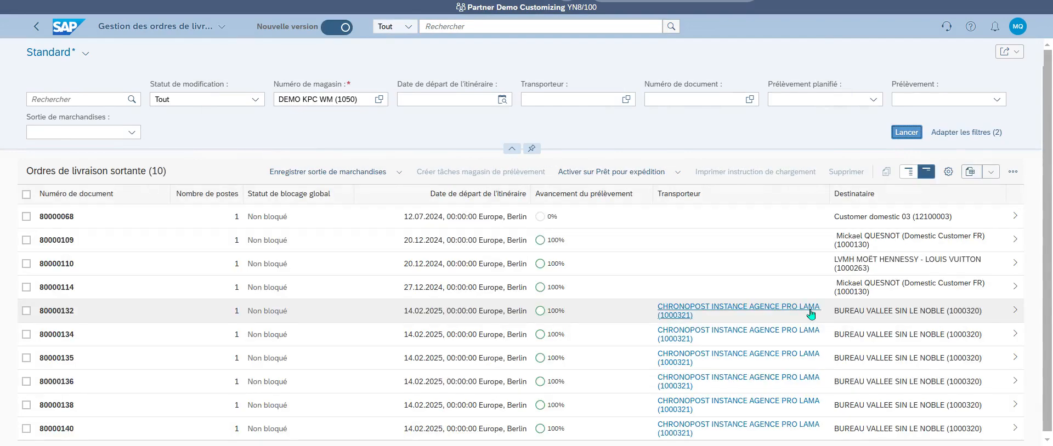
- Post the goods issue for the last listed BUREAU VALLEE SIN LE NOBLE delivery order and refresh the order list
scroll(767, 309, "down", 1)
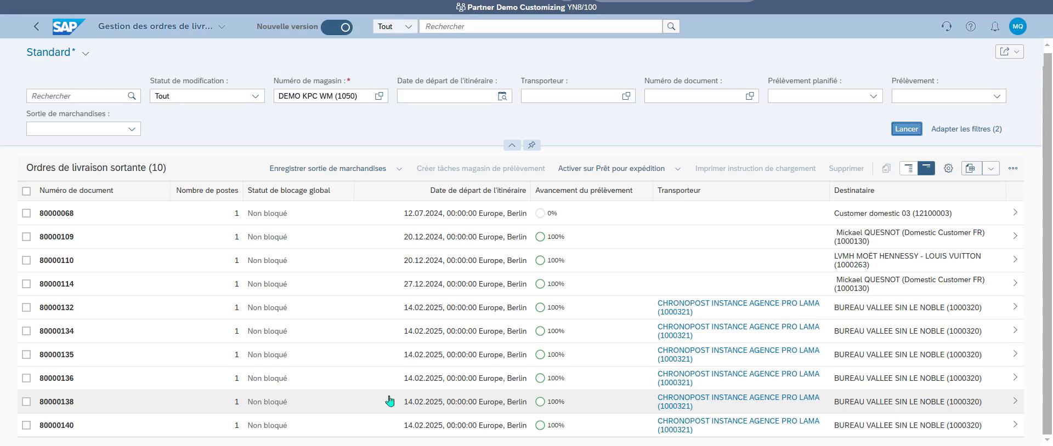
left_click(26, 427)
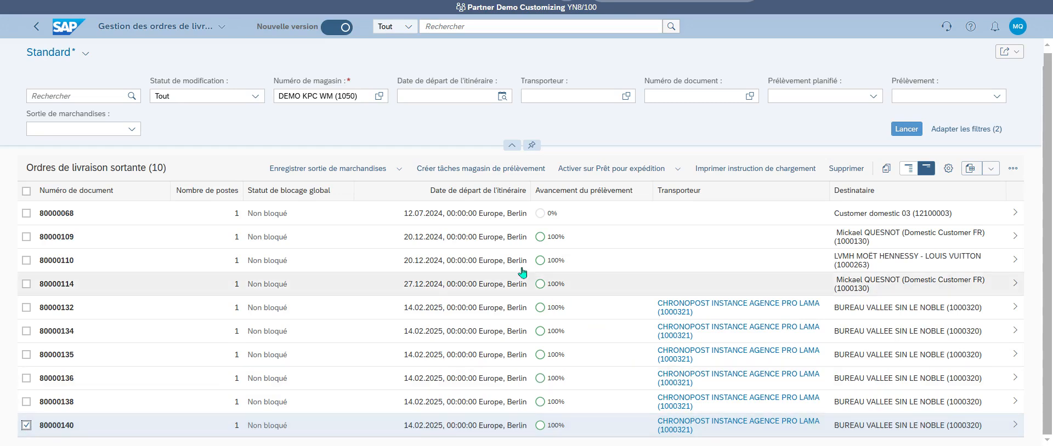
left_click(373, 170)
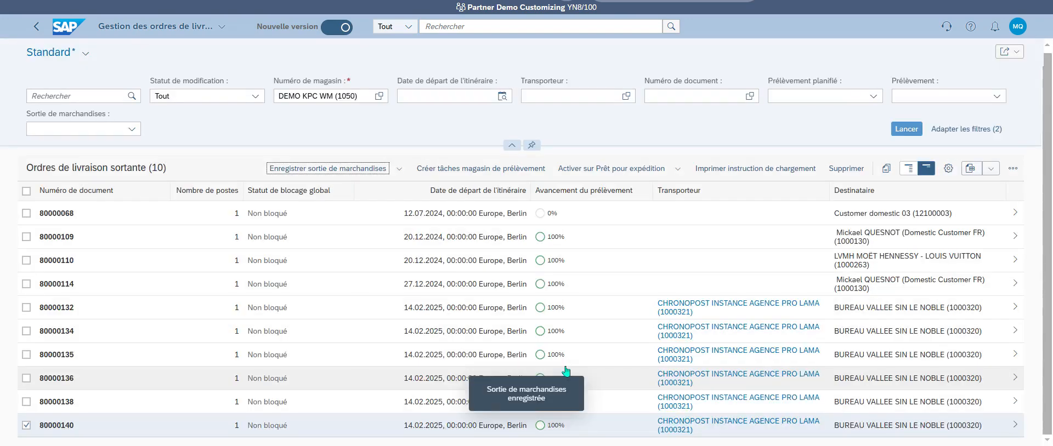
left_click(922, 135)
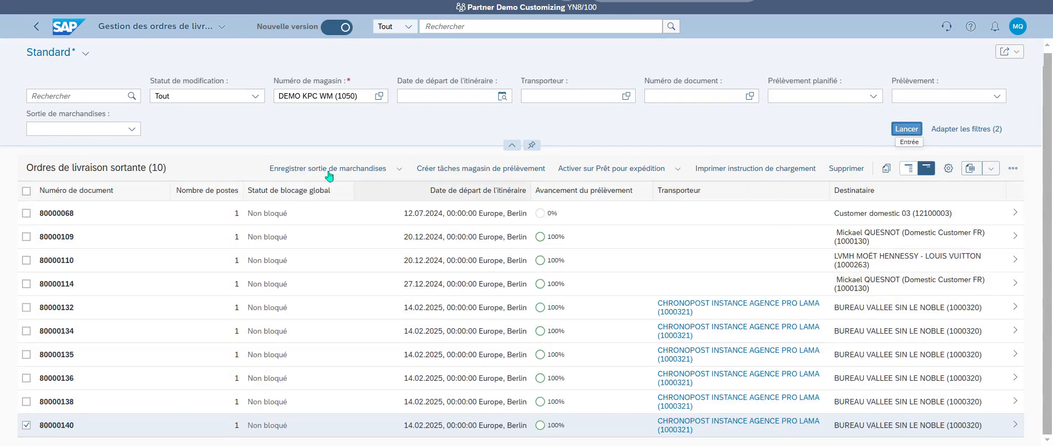
- Return to the home page and open the Moniteur de gestion des emplacements de magasin app for warehouse 1050
left_click(67, 26)
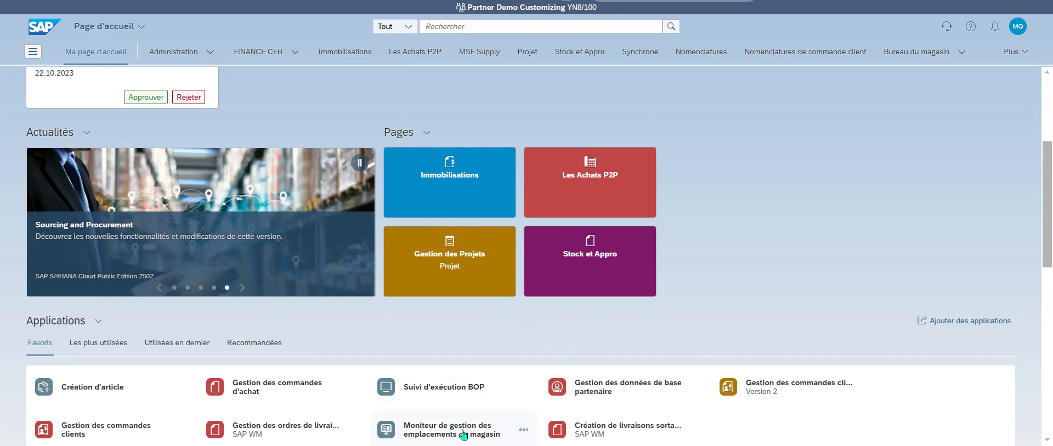
left_click(313, 433)
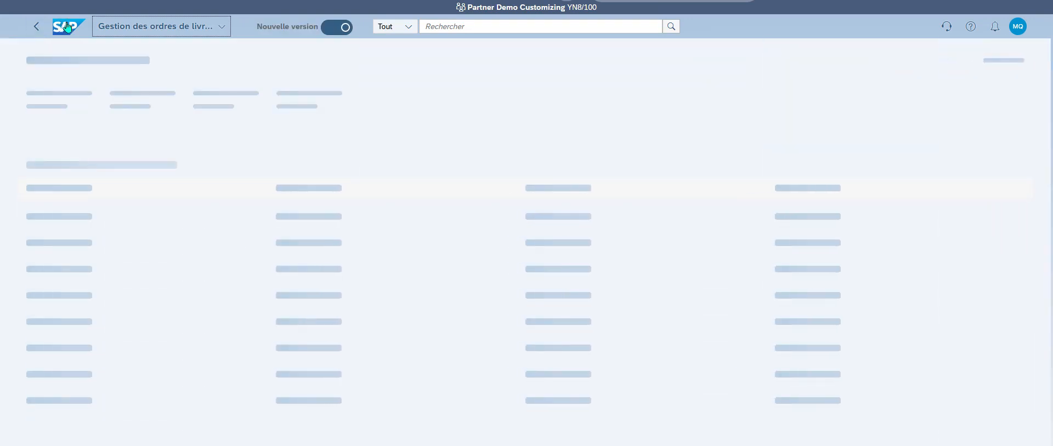
left_click(67, 26)
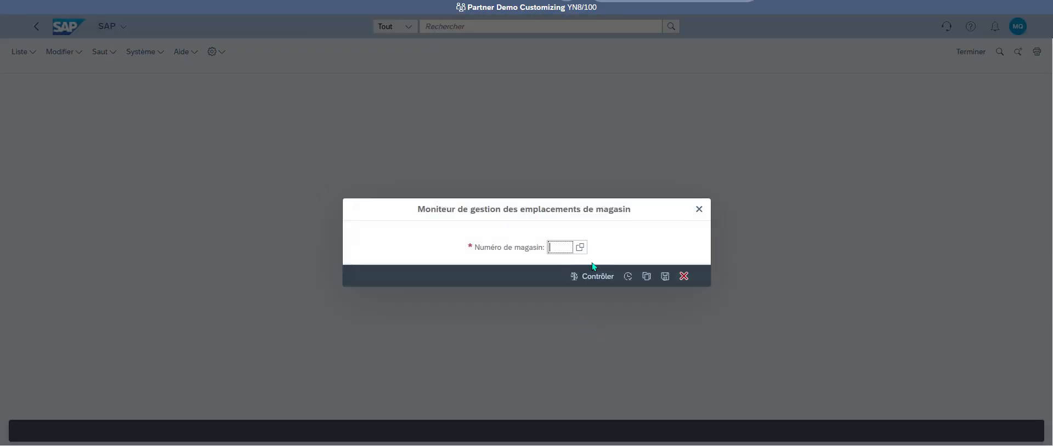
key("BackSpace")
type("1050")
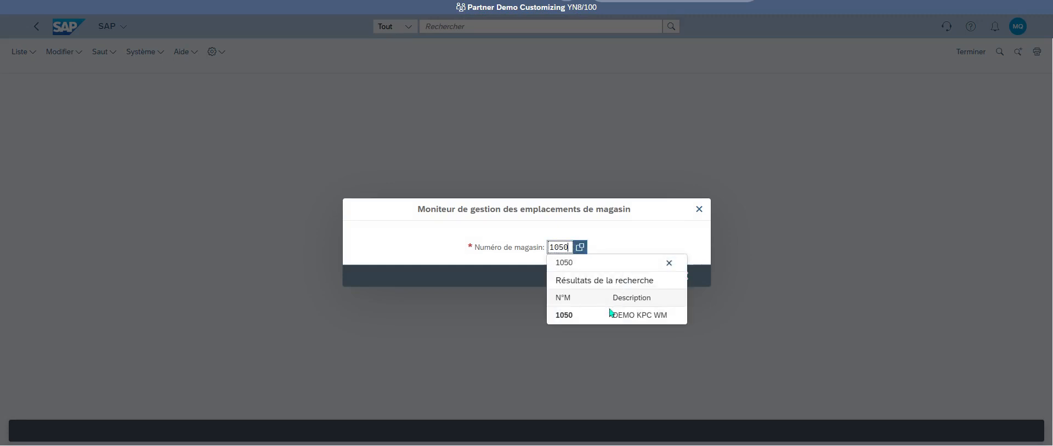
left_click(613, 313)
key("Return")
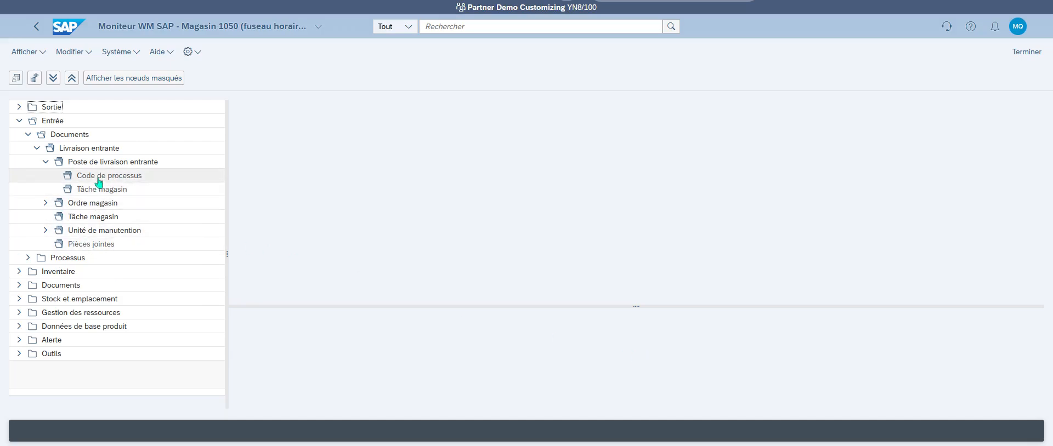
- Display the Stock physique of storage bins for product 440 without restricting the storage type
left_click(19, 121)
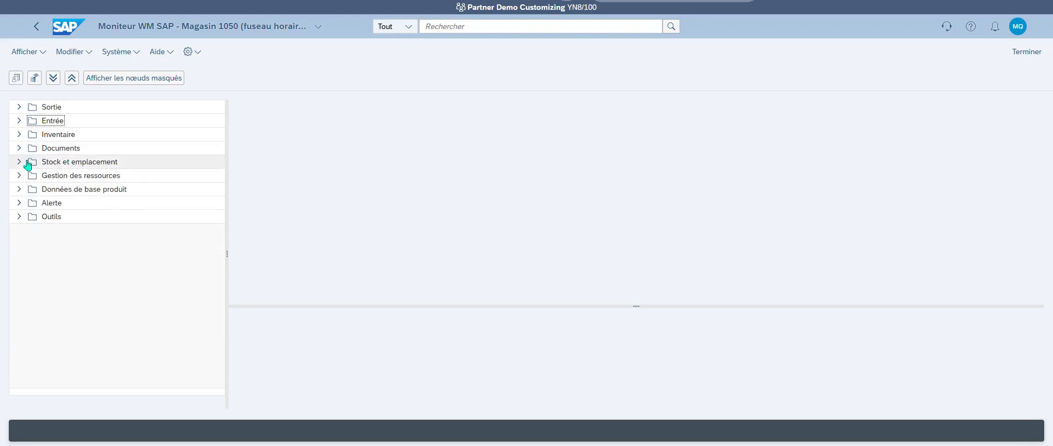
left_click(21, 161)
left_click(28, 176)
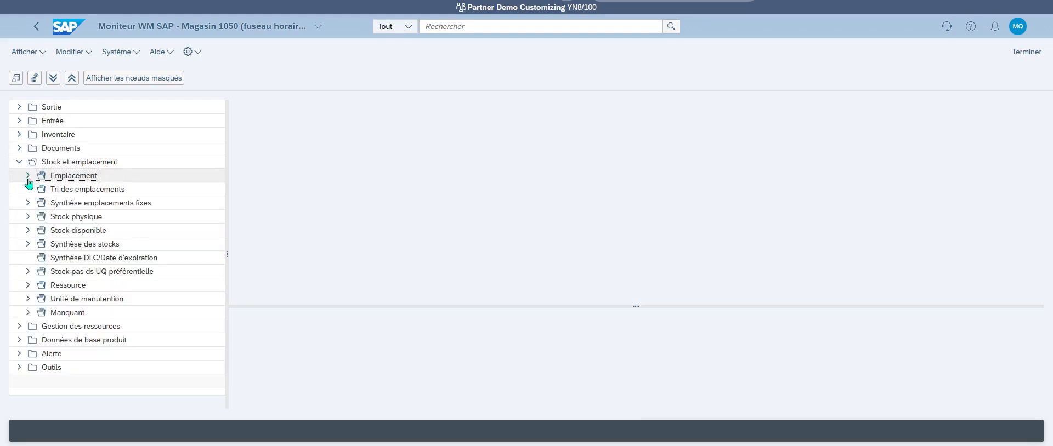
double_click(55, 190)
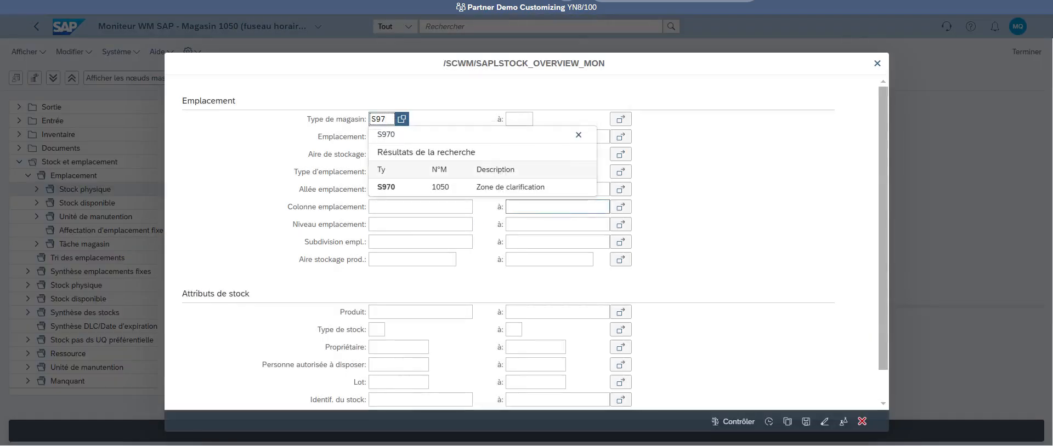
left_click(410, 311)
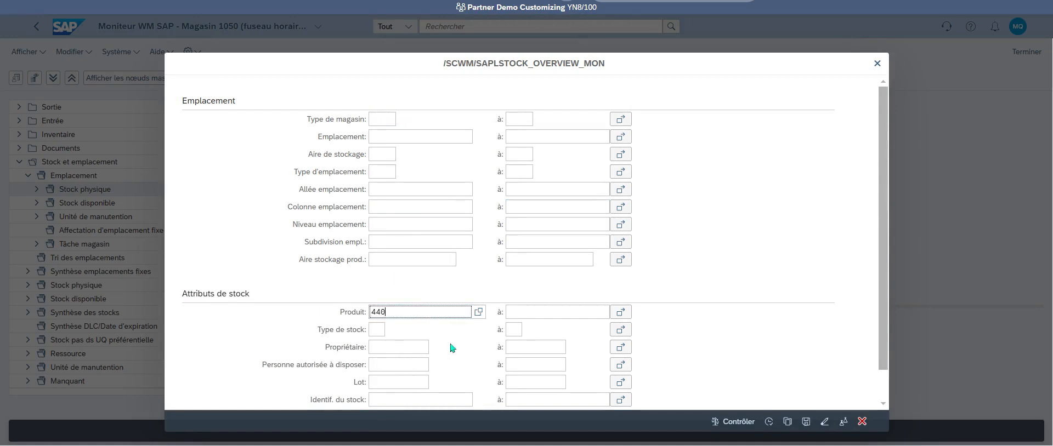
left_click(768, 423)
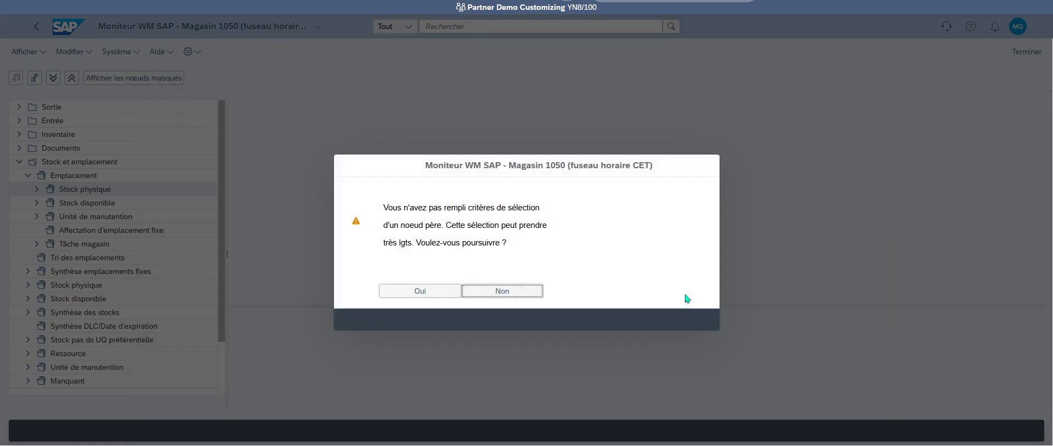
key("Return")
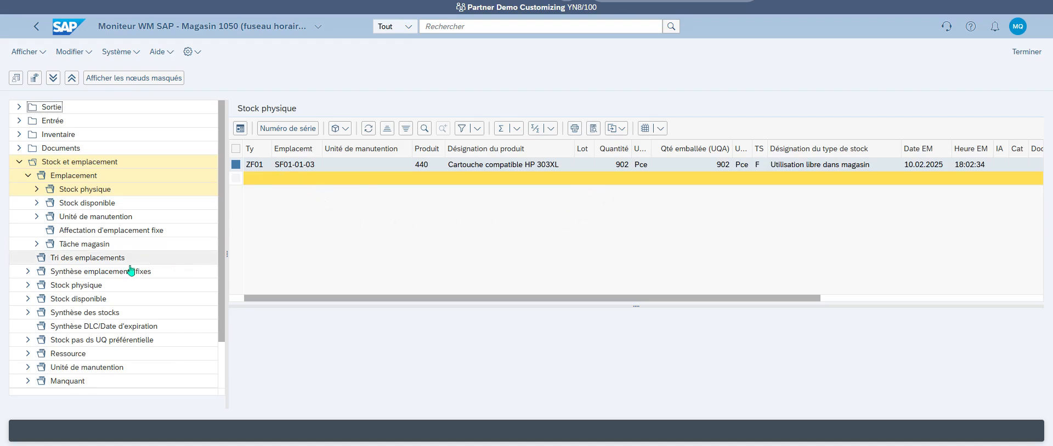
- Look through the monitoring nodes under Alerte, such as late warehouse tasks and deliveries, and collapse the folder
scroll(97, 296, "down", 2)
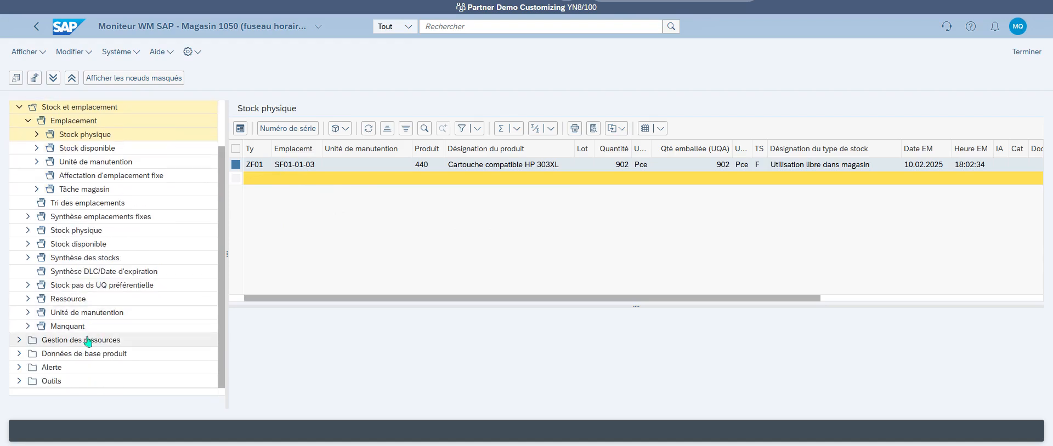
left_click(20, 367)
scroll(118, 351, "down", 2)
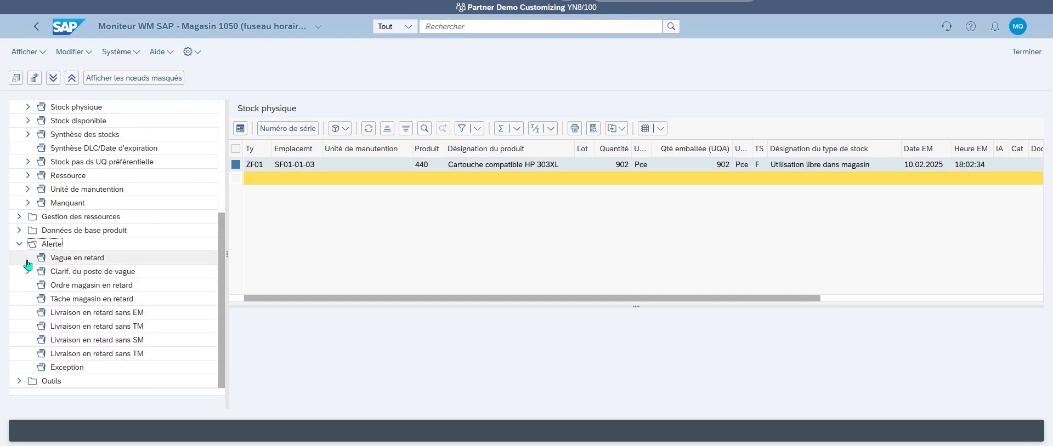
left_click(19, 245)
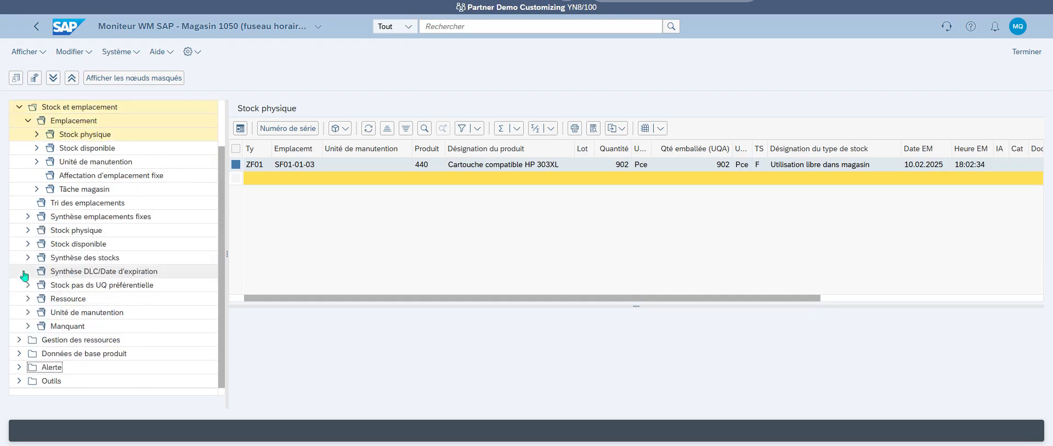
- Display the File d'attente des messages under Outils with the default selection criteria
left_click(19, 382)
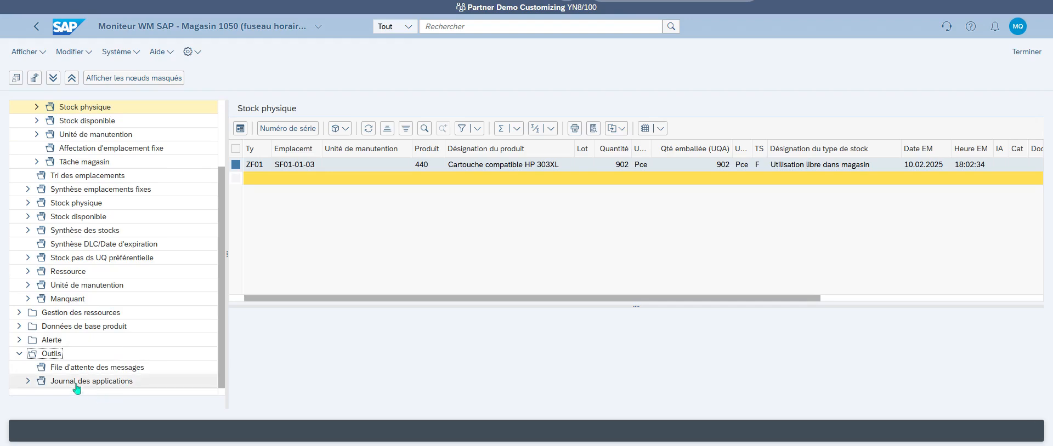
left_click(44, 369)
double_click(44, 369)
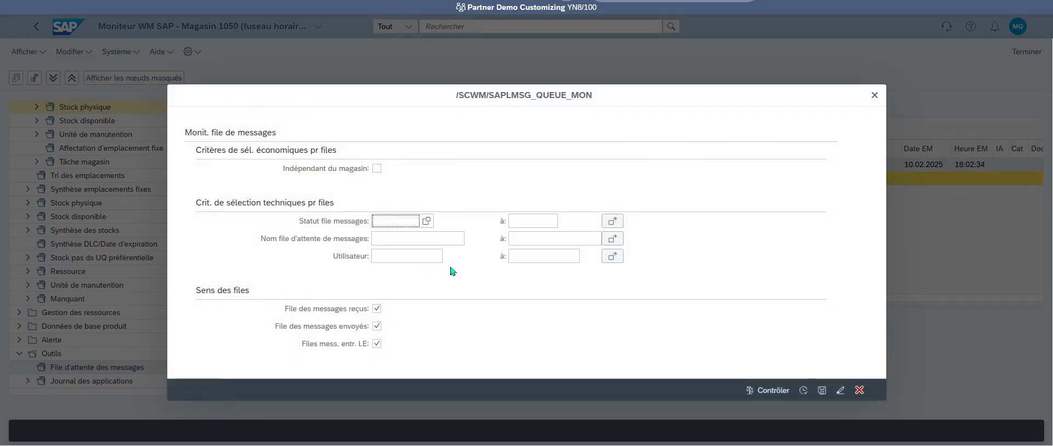
left_click(803, 391)
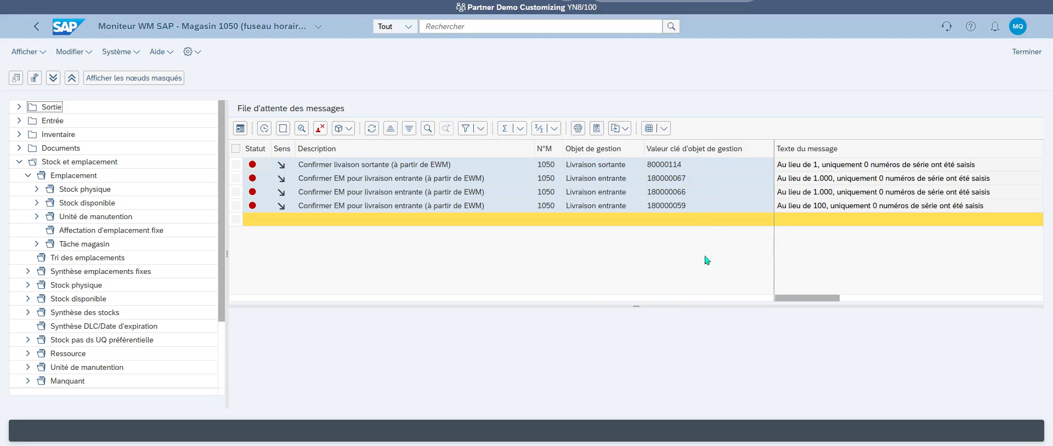
- Return to the home page and open the account's list of recent activities
left_click(68, 26)
left_click(449, 27)
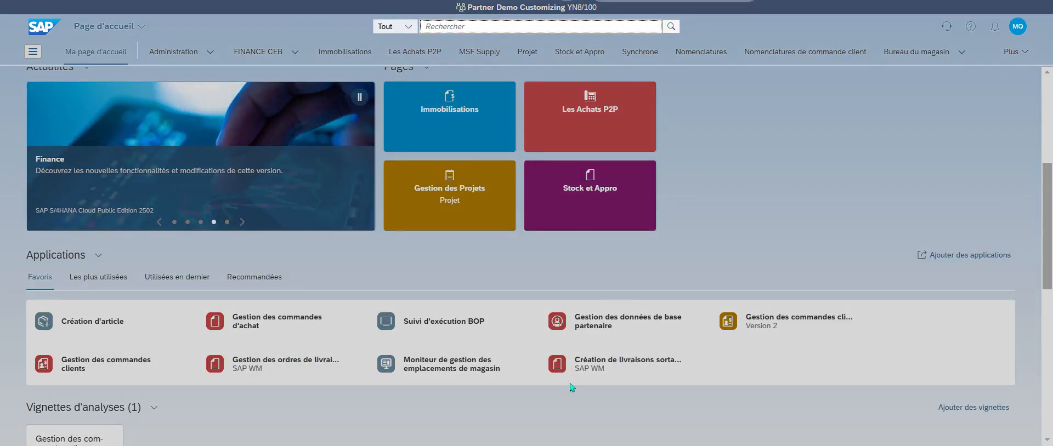
left_click(373, 391)
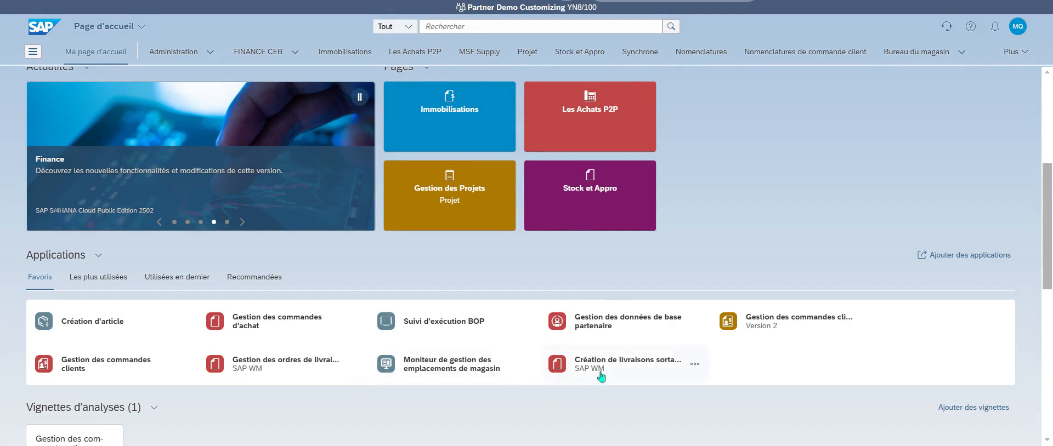
left_click(448, 25)
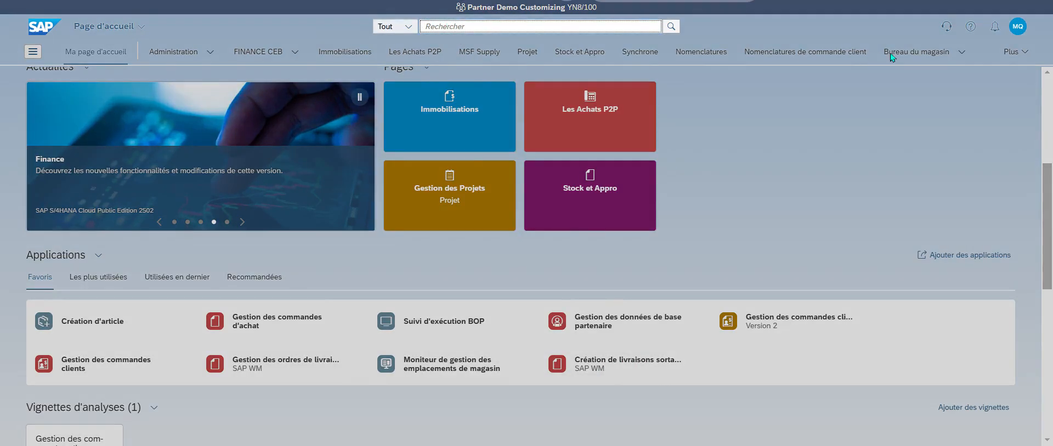
left_click(1017, 30)
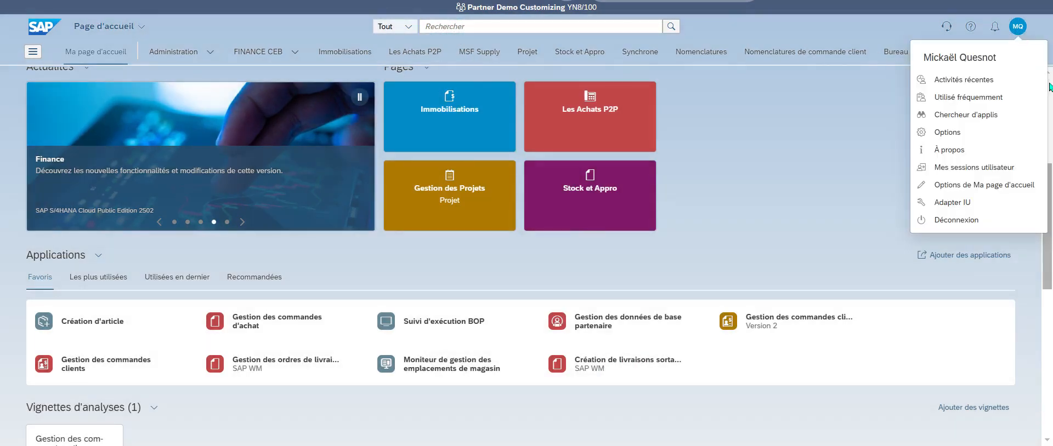
left_click(980, 82)
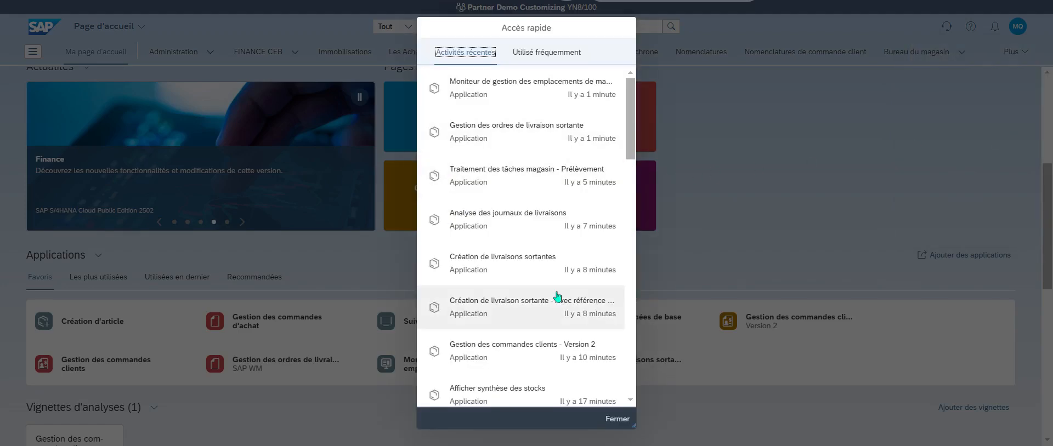
- Find Gestion des livraisons sortantes among the recent activities and open it
scroll(571, 365, "down", 5)
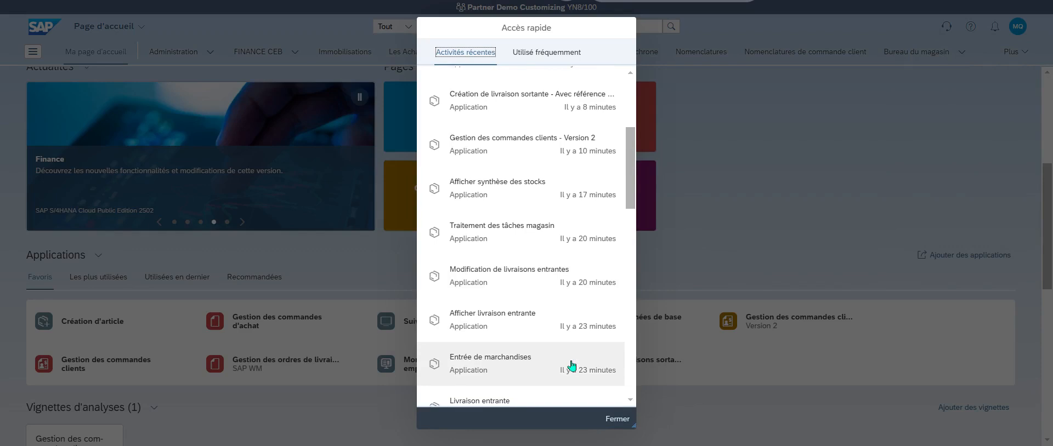
scroll(570, 364, "down", 3)
scroll(570, 357, "down", 5)
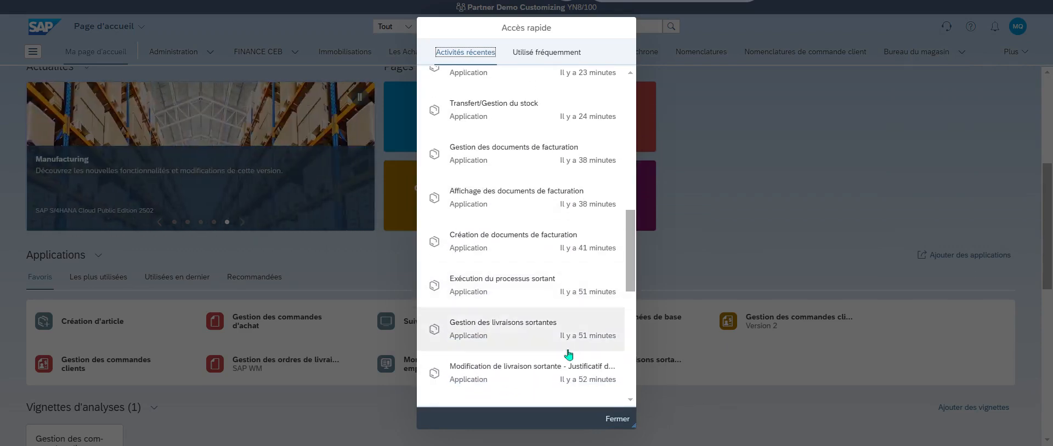
scroll(573, 354, "down", 2)
left_click(530, 258)
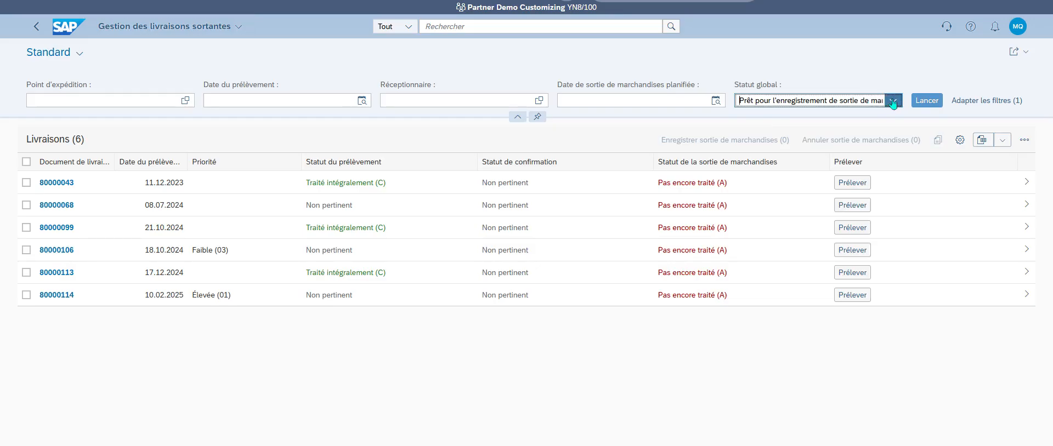
- List the deliveries with overall status Sortie de marchandises enregistrée and a planned goods issue date of Cette semaine
left_click(893, 100)
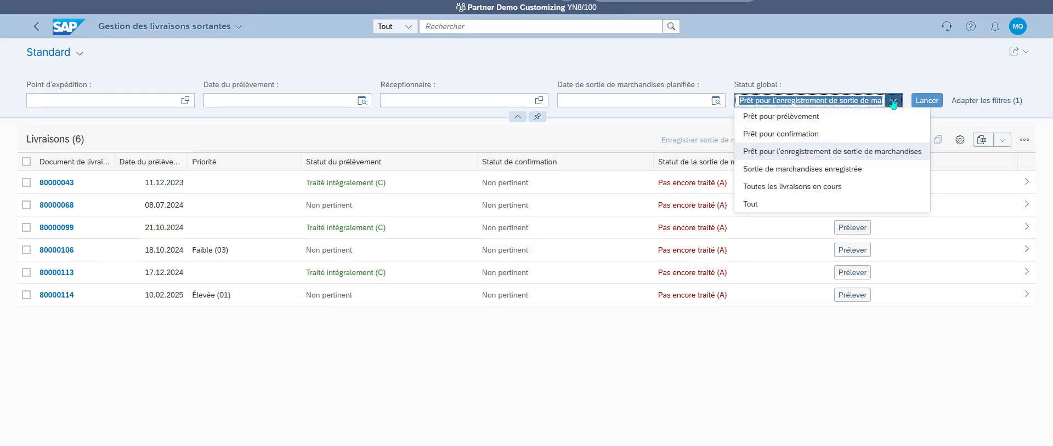
left_click(846, 170)
left_click(927, 100)
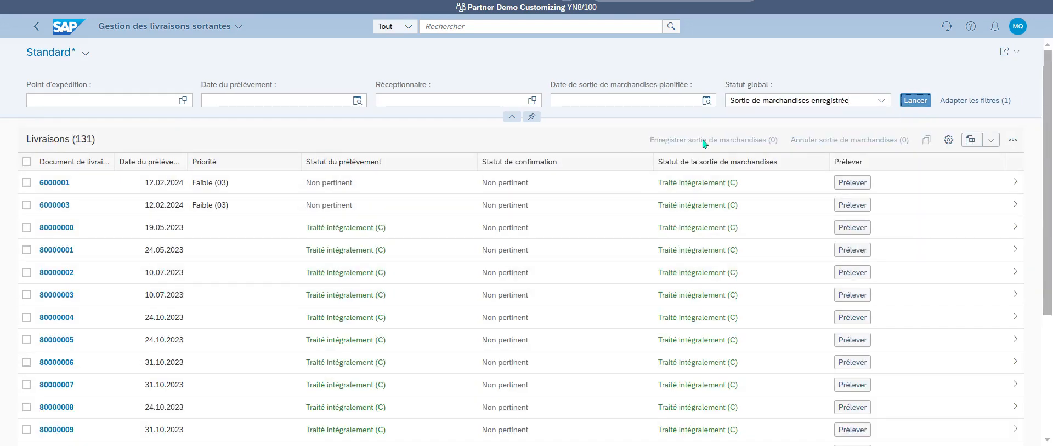
left_click(706, 104)
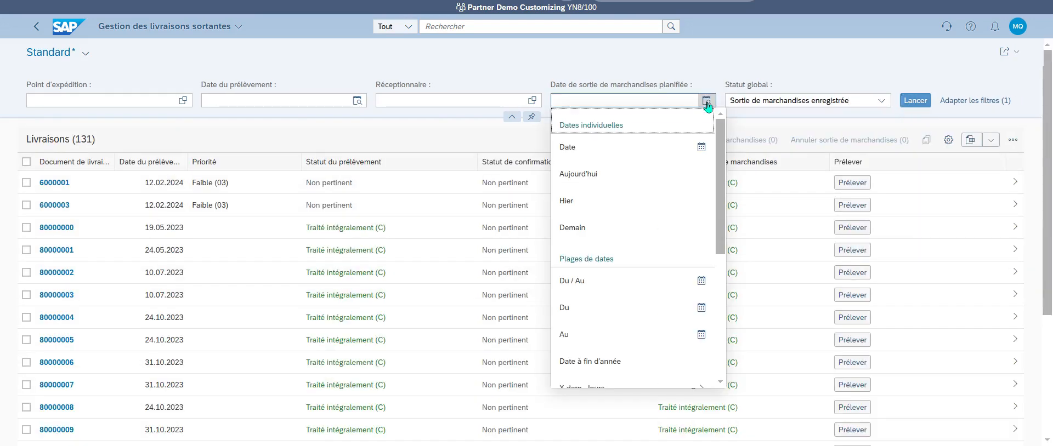
scroll(640, 310, "down", 3)
left_click(623, 357)
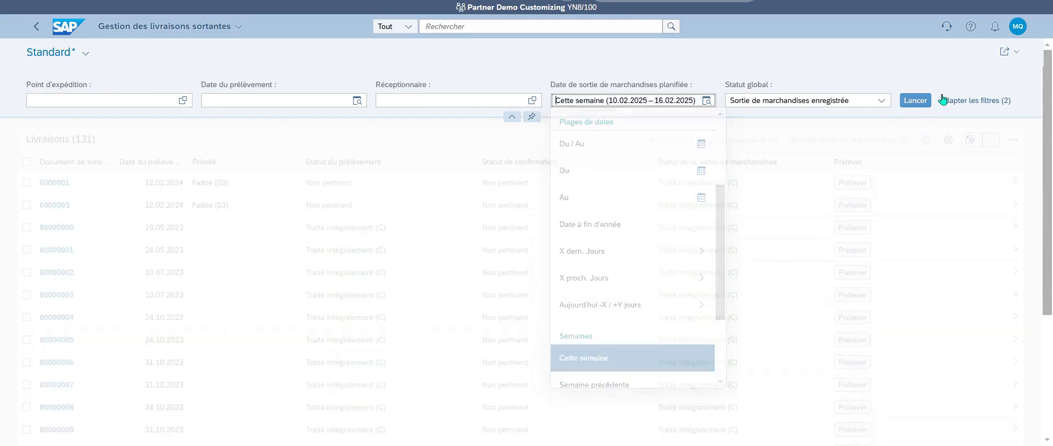
left_click(922, 100)
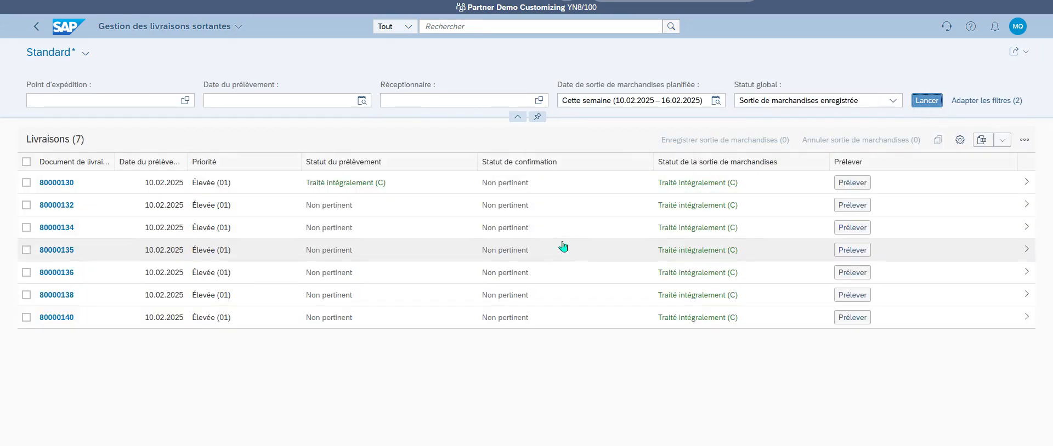
- Open outbound delivery 80000140, display its Postes, and select the delivery number in the header
left_click(26, 317)
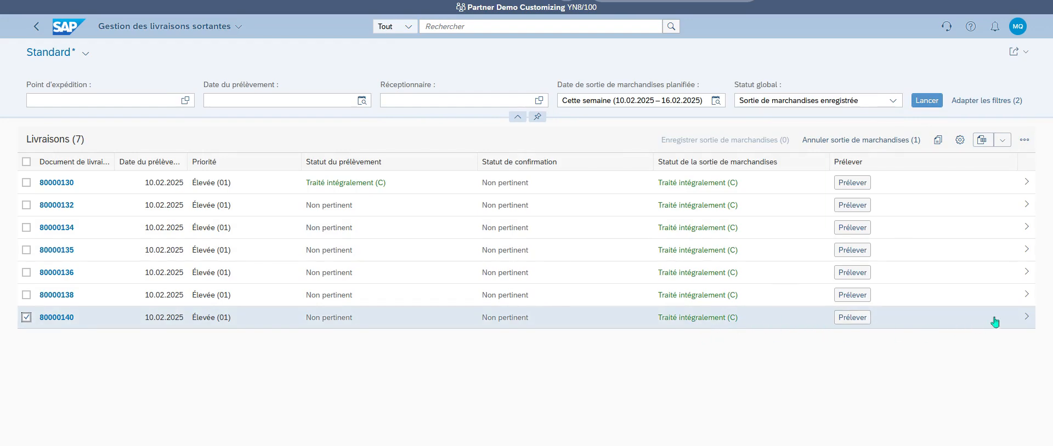
left_click(1023, 317)
left_click(844, 322)
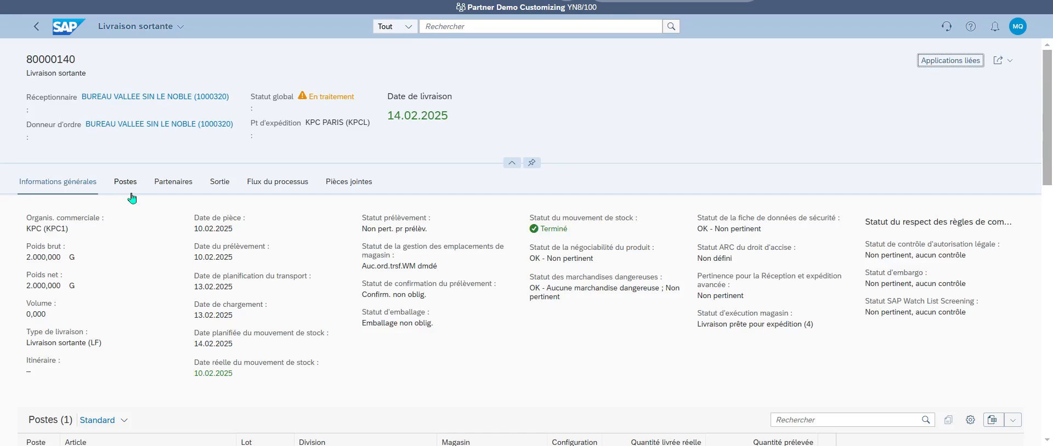
left_click(126, 183)
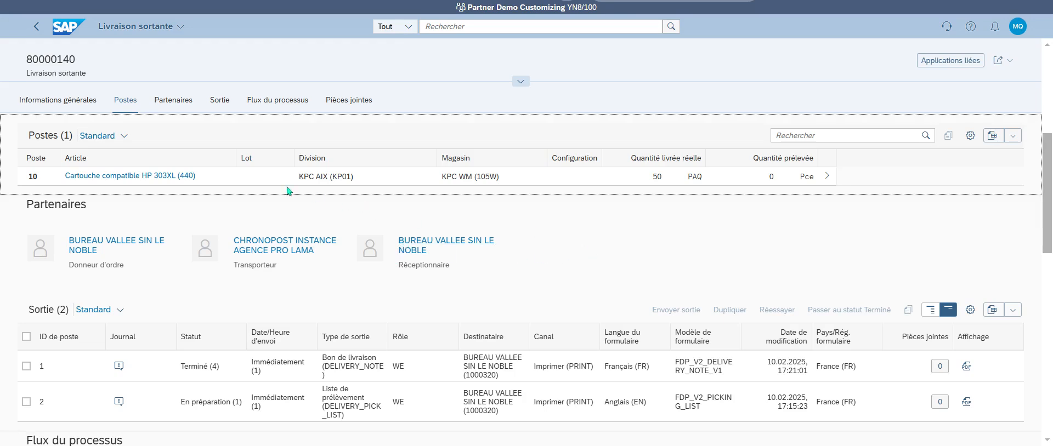
double_click(60, 60)
- Return to the home page and open Création de documents de facturation from the recent activities
left_click(66, 30)
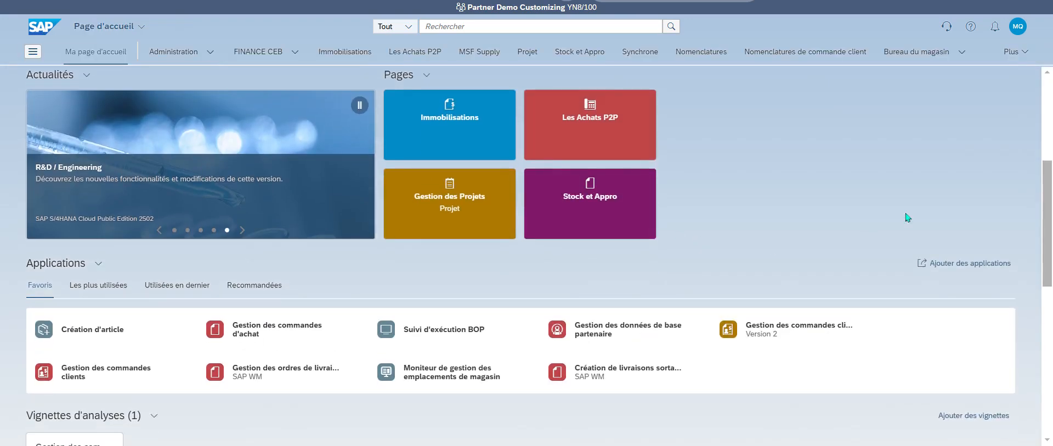
left_click(1017, 27)
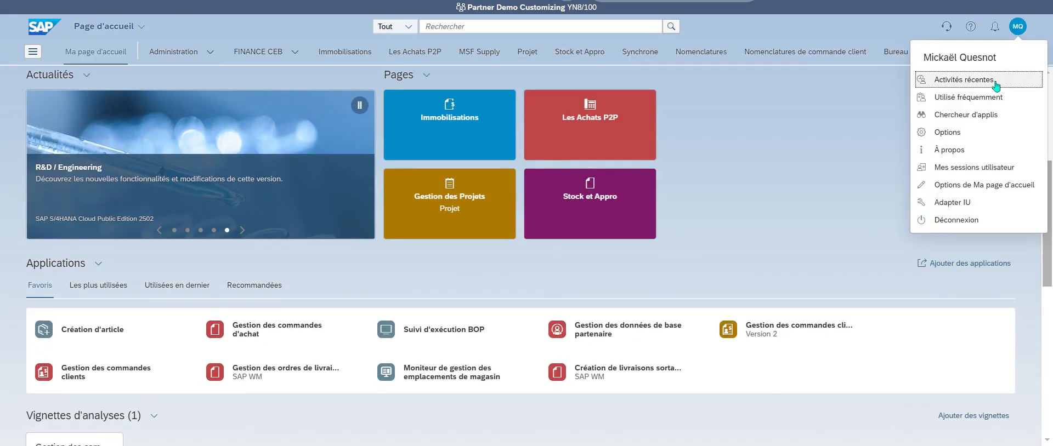
left_click(994, 85)
scroll(549, 172, "down", 5)
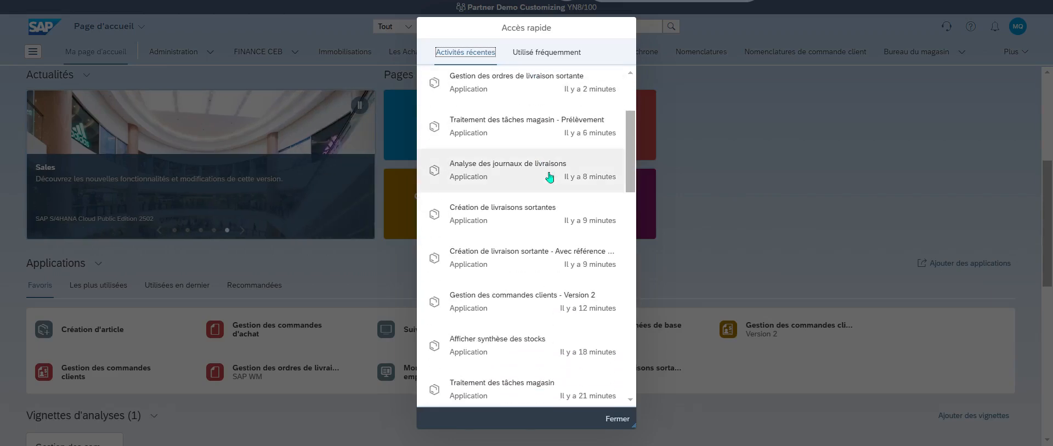
scroll(546, 176, "down", 4)
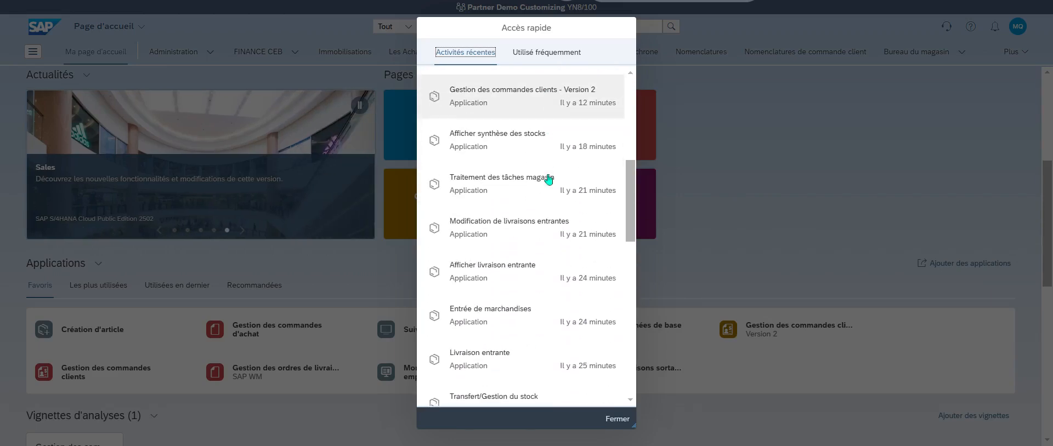
left_click(606, 335)
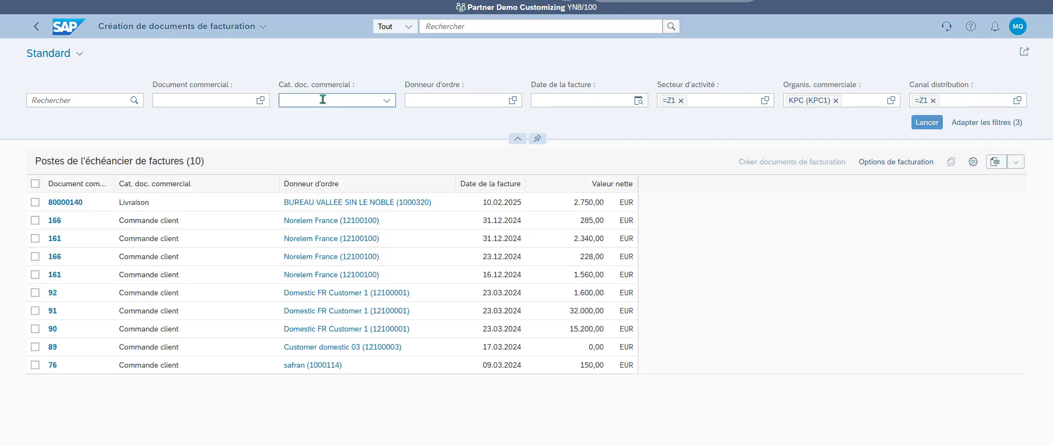
- Filter the billing due list by Document commercial 80000140
left_click(207, 99)
type("80000140")
key("Return")
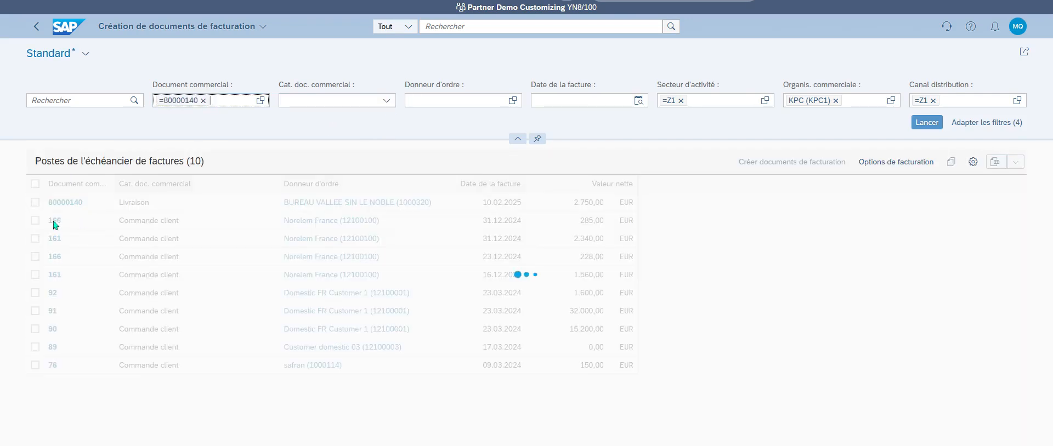
- Create the billing document for delivery 80000140 and save the temporary invoice
left_click(35, 203)
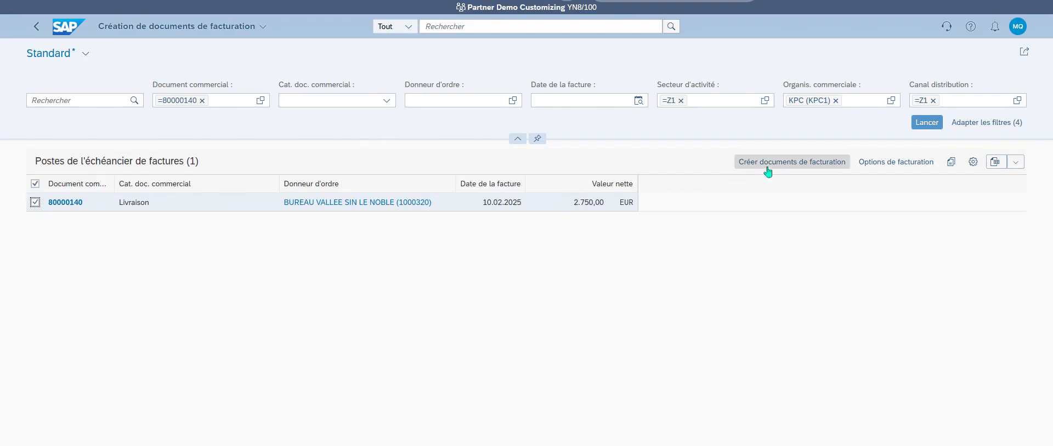
left_click(792, 161)
left_click(562, 274)
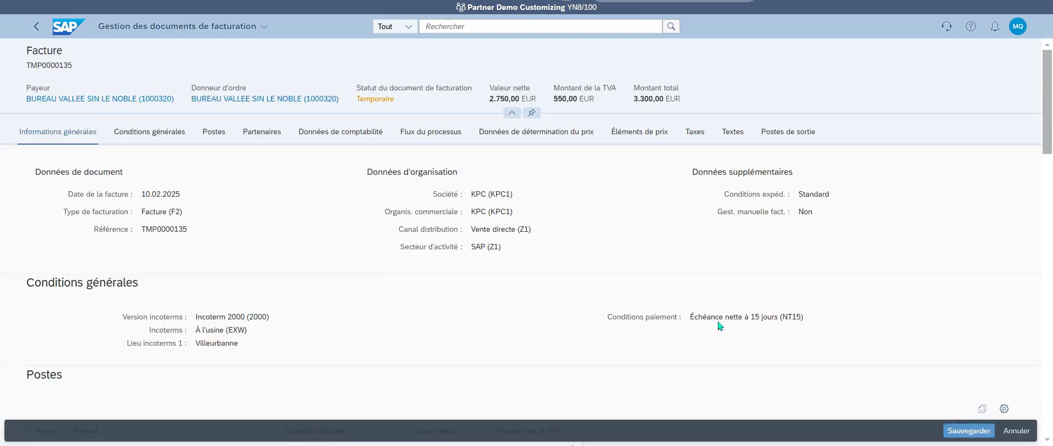
left_click(952, 431)
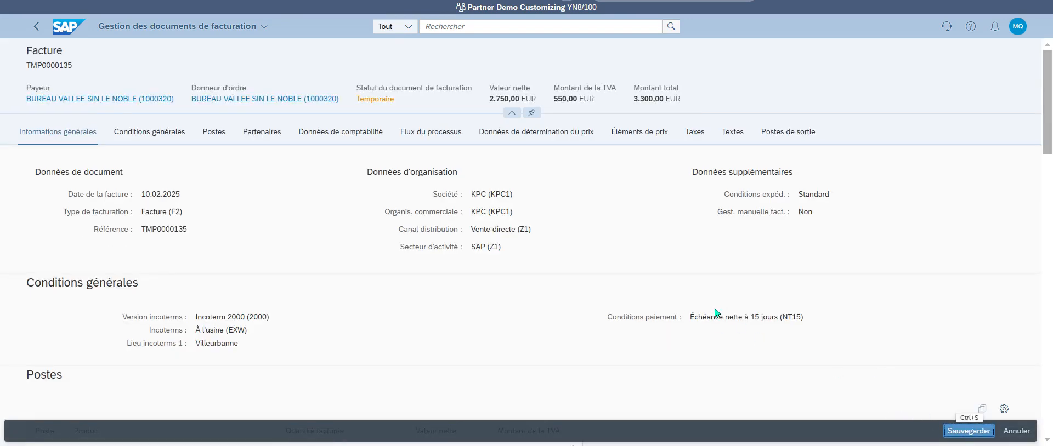